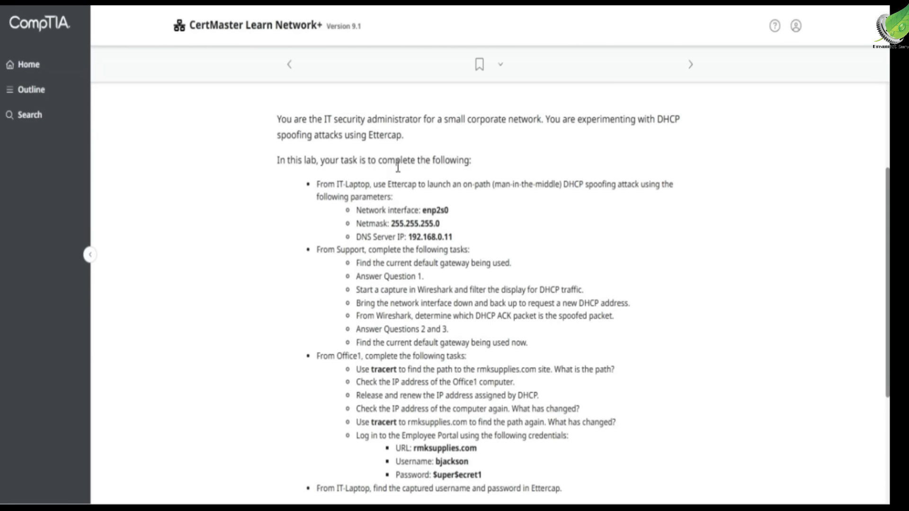
# Review the lab tasks, highlighting IT-Laptop, Ettercap and the Support machine.
pyautogui.scroll(-3, 464, 165)
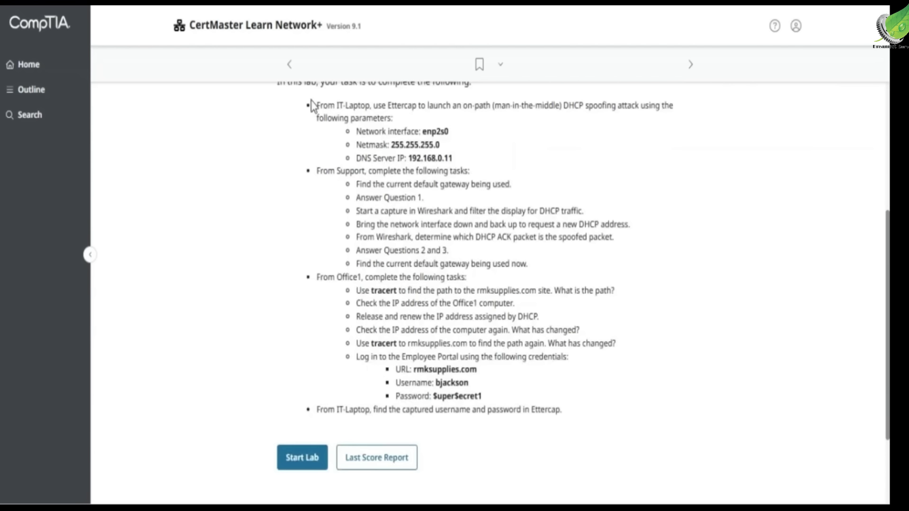
pyautogui.moveTo(327, 105); pyautogui.dragTo(375, 105)
pyautogui.click(385, 109)
pyautogui.doubleClick(401, 105)
pyautogui.click(418, 105)
pyautogui.moveTo(328, 171); pyautogui.dragTo(366, 171)
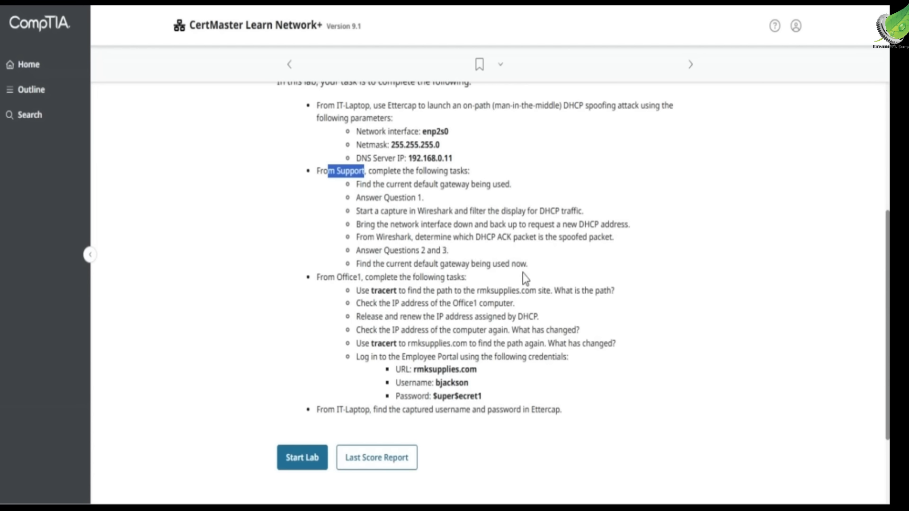
# Clear the Support highlight and start the DHCP spoofing lab from the page bottom.
pyautogui.scroll(-3, 525, 279)
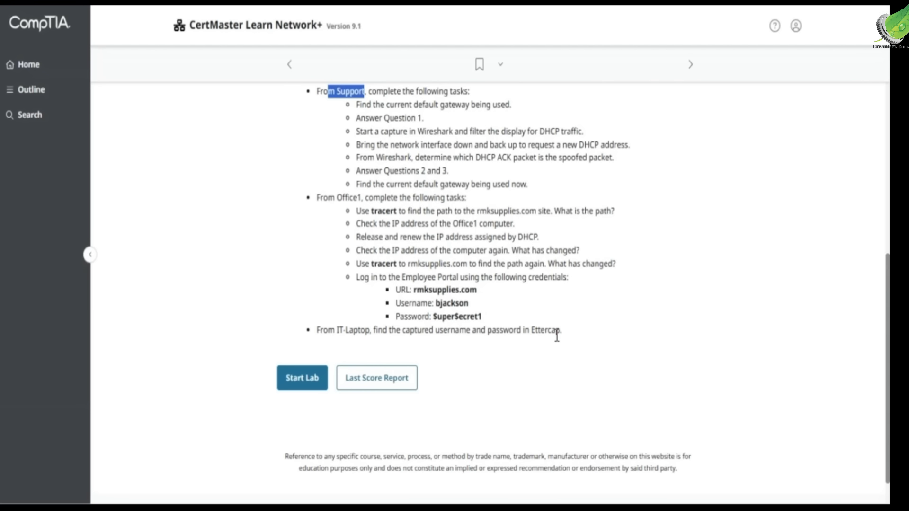
pyautogui.scroll(7, 557, 336)
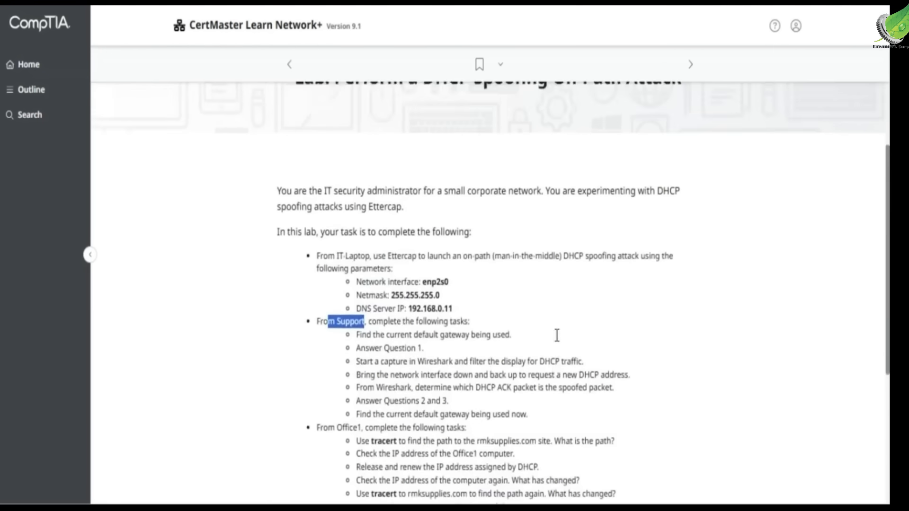
pyautogui.click(557, 341)
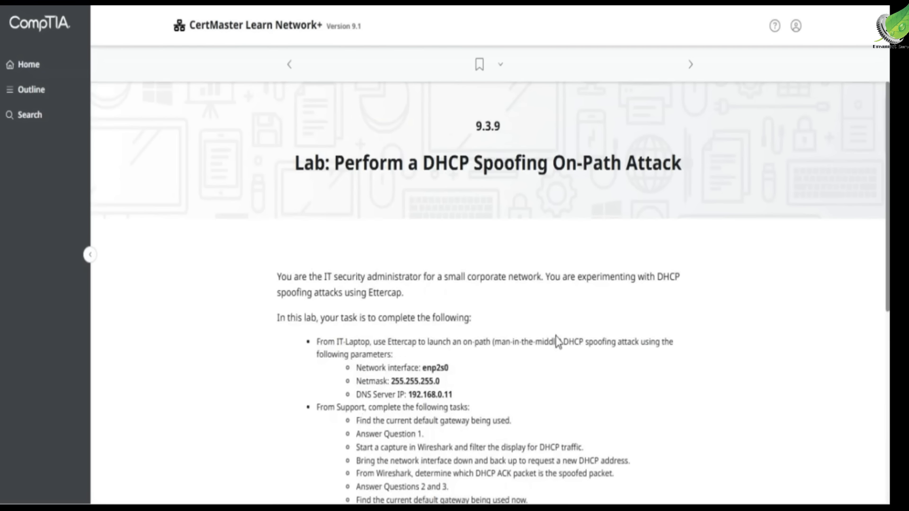
pyautogui.scroll(-7, 556, 340)
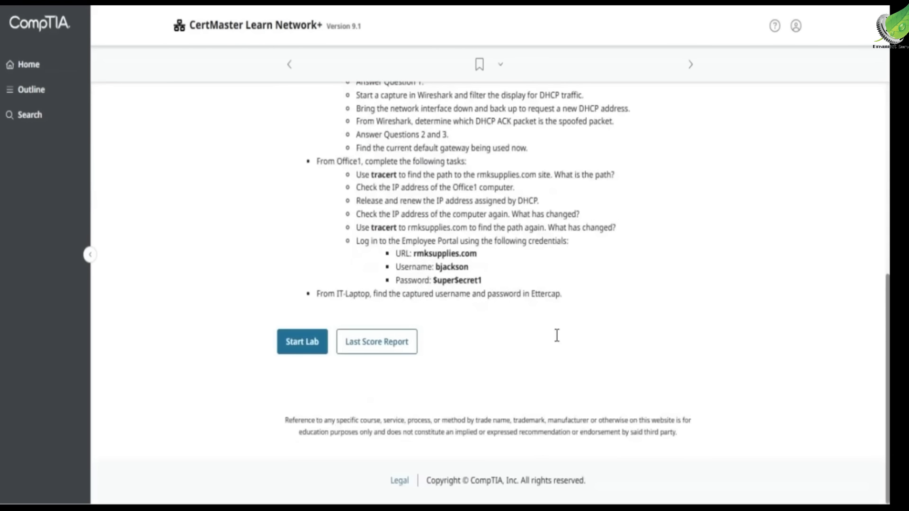
pyautogui.click(303, 342)
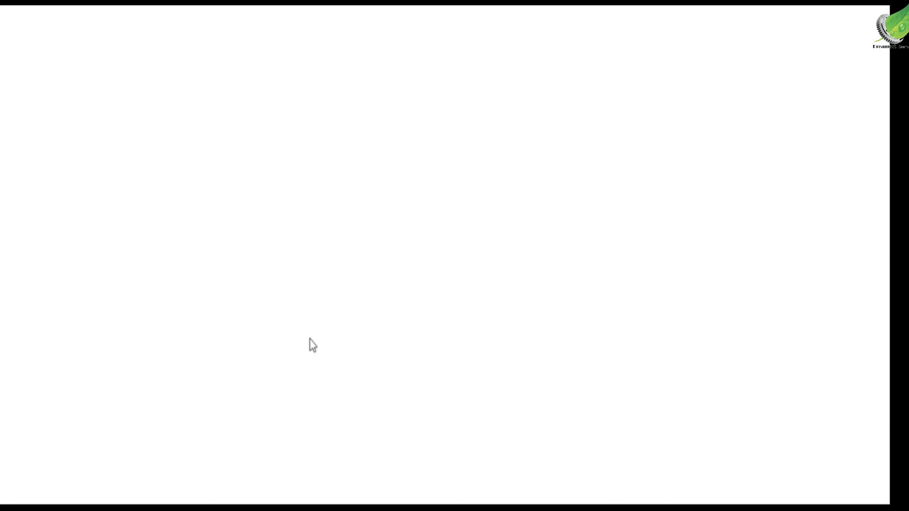
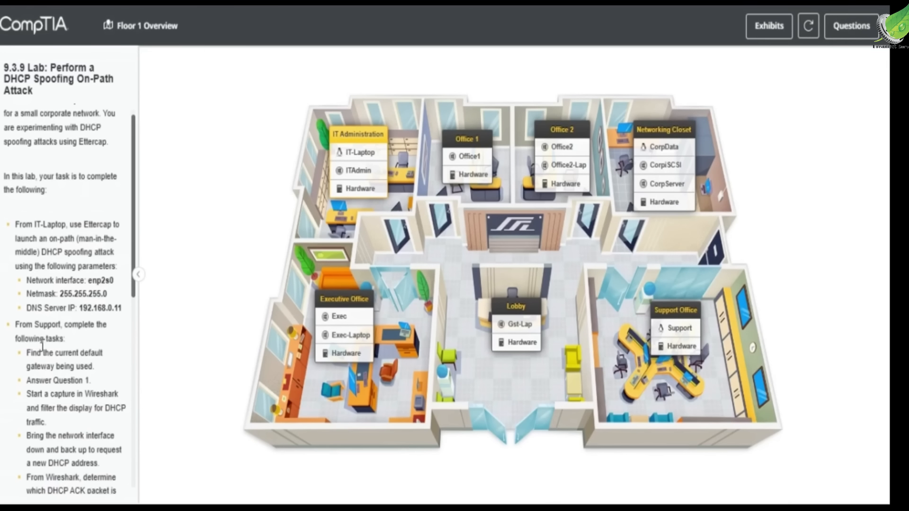
# Copy the Support task instruction and dismiss the low battery warning.
pyautogui.moveTo(15, 324); pyautogui.dragTo(61, 339)
pyautogui.hotkey('ctrl', 'c')
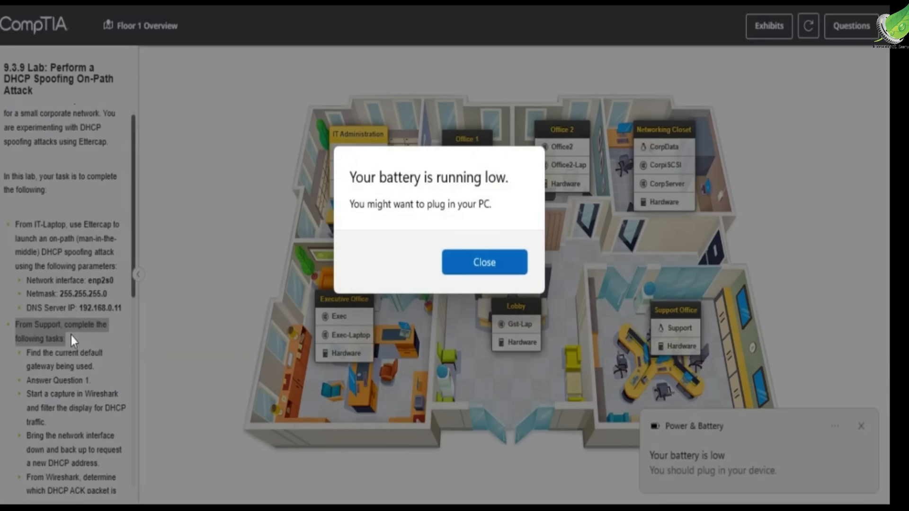
pyautogui.click(507, 262)
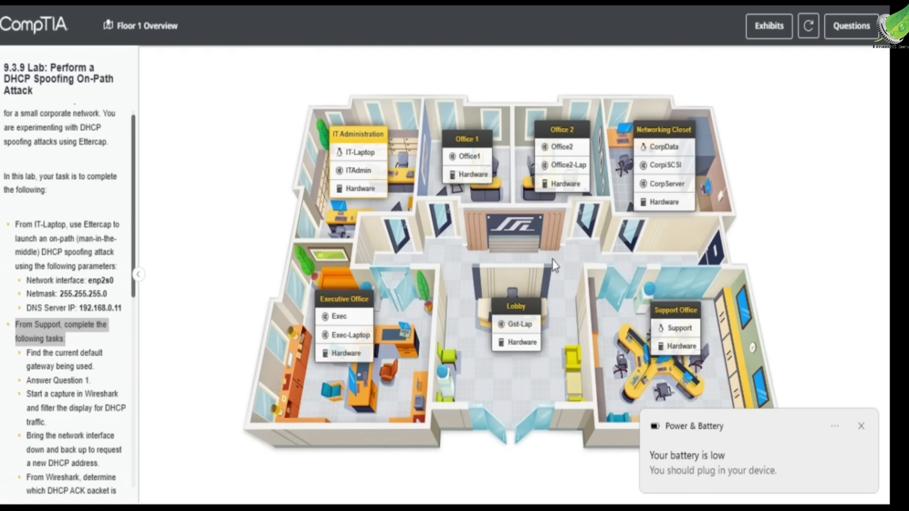
# Display the Support computer's routing table with the route command in a terminal.
pyautogui.click(677, 328)
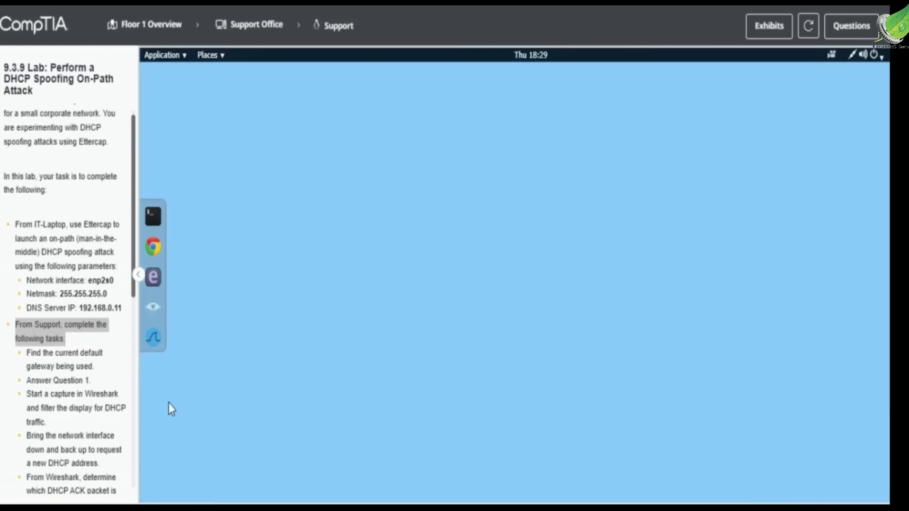
pyautogui.click(153, 220)
pyautogui.write('route')
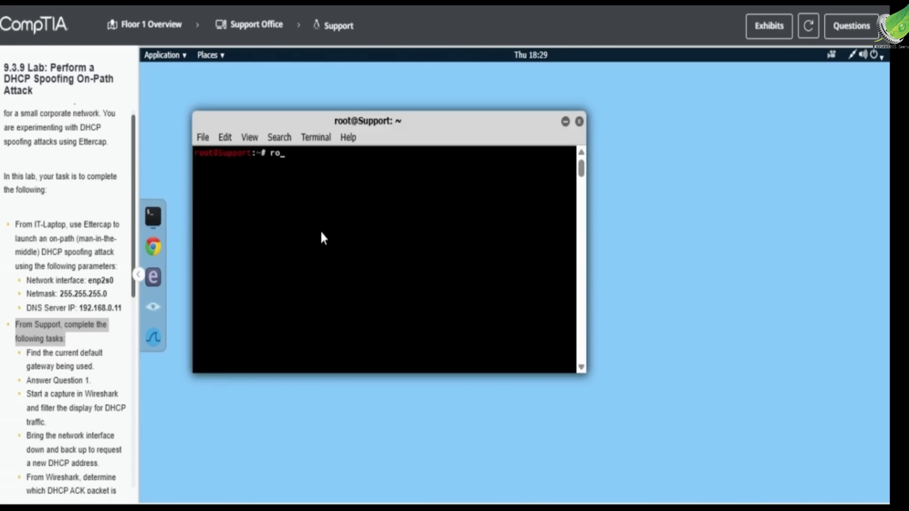
pyautogui.press('Return')
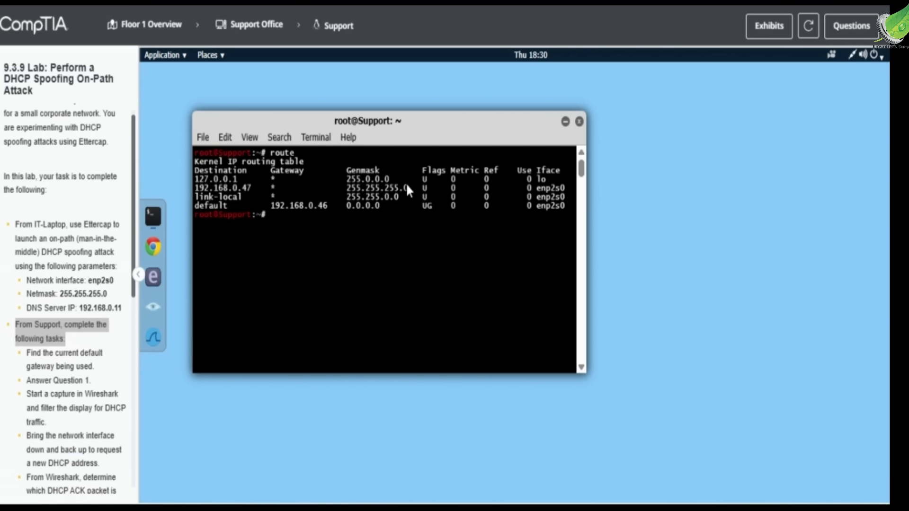
# Answer Question 1 with 192.168.0.5 and launch Wireshark on Support.
pyautogui.click(849, 26)
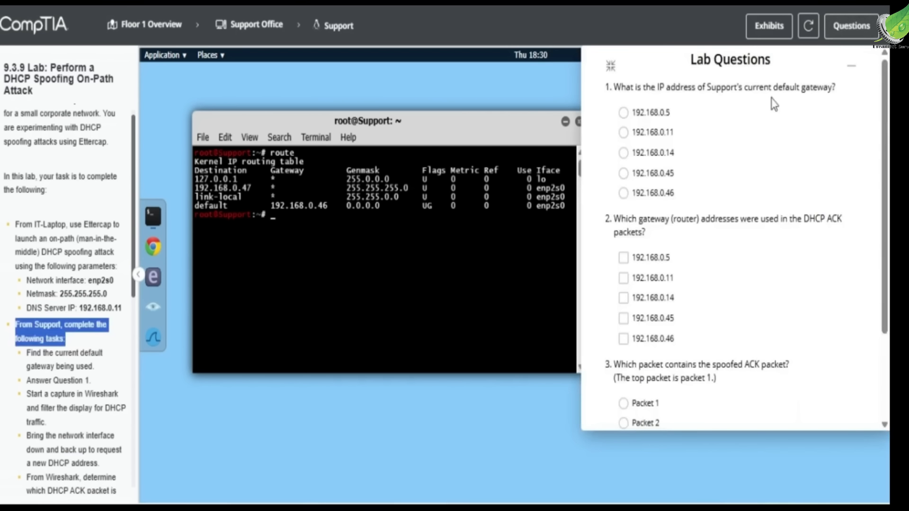
pyautogui.click(655, 115)
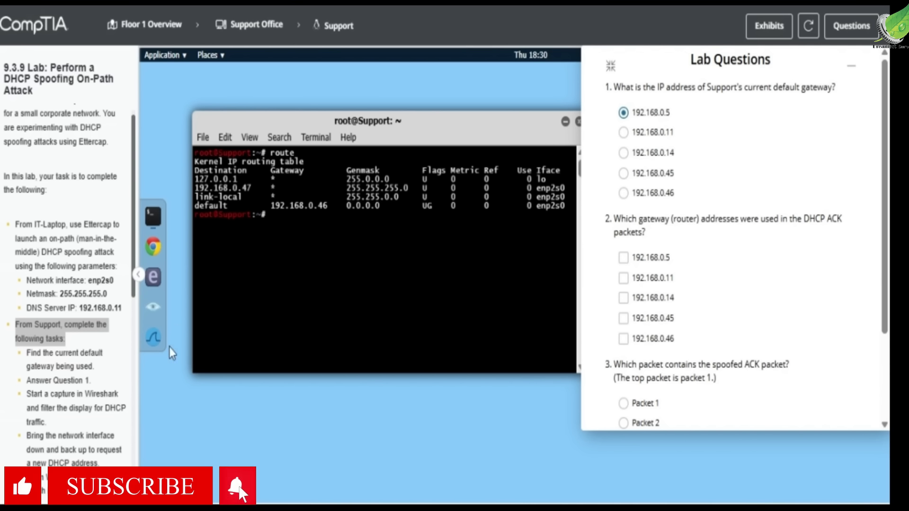
pyautogui.click(154, 339)
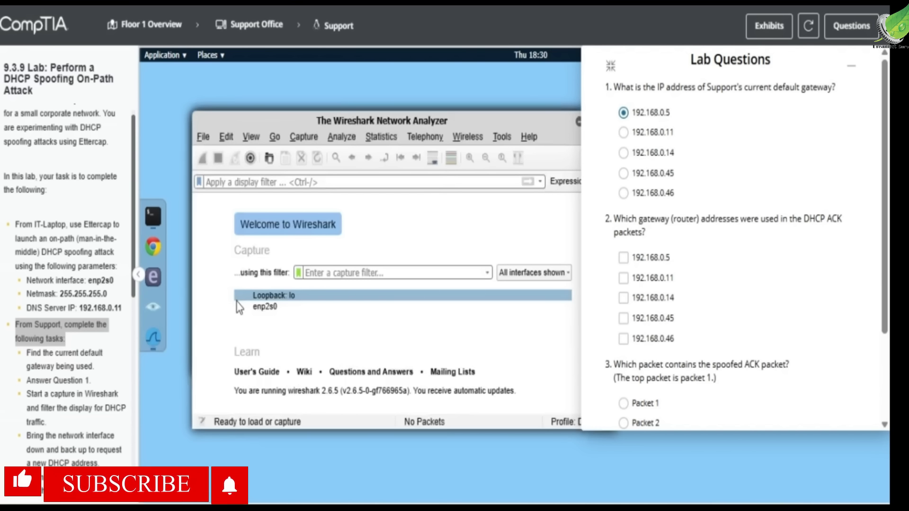
# Capture on enp2s0 filtered to bootp, then highlight the step about requesting a new DHCP address.
pyautogui.click(321, 312)
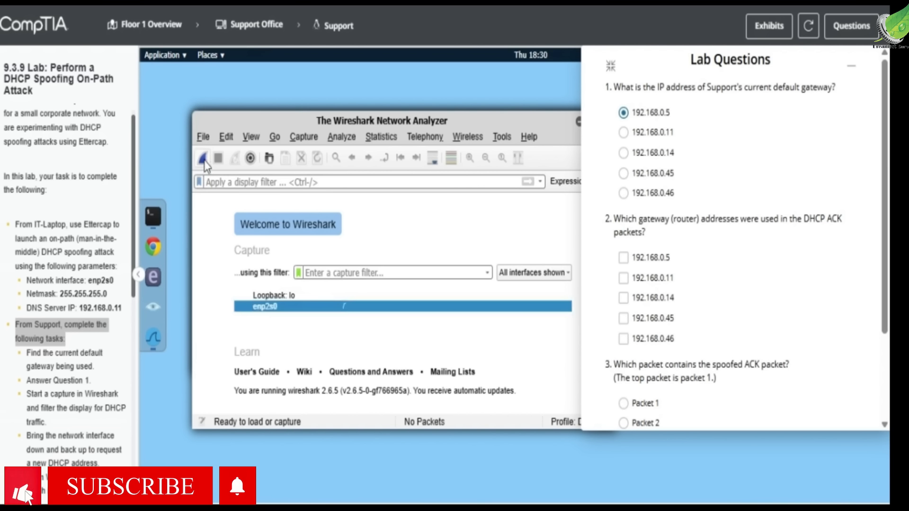
pyautogui.click(203, 159)
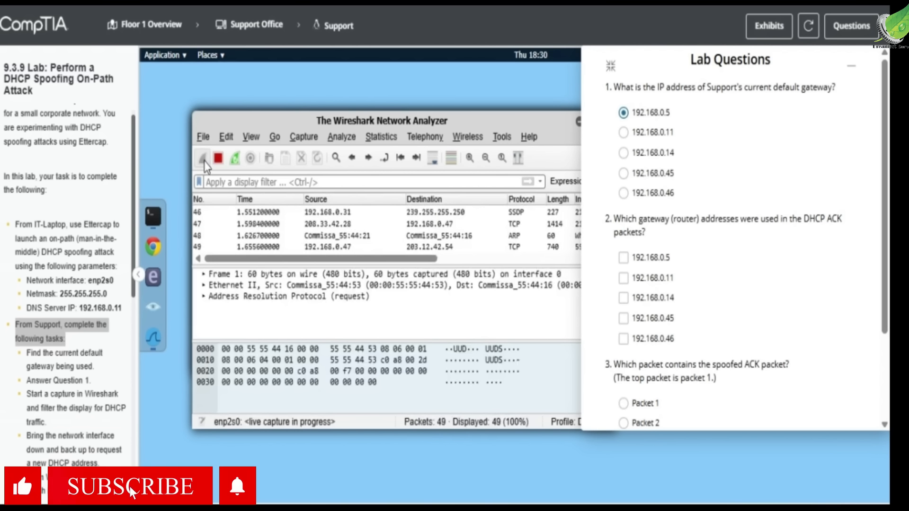
pyautogui.click(254, 183)
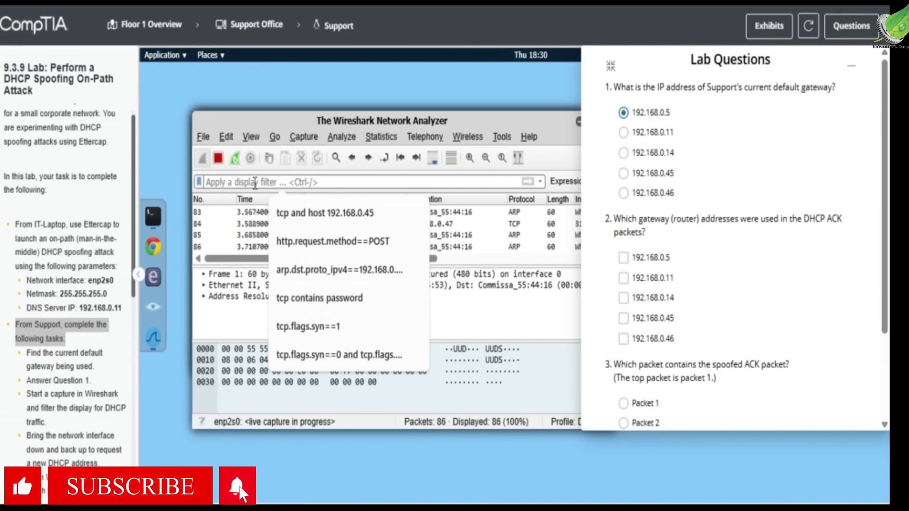
pyautogui.write('bootp')
pyautogui.press('Return')
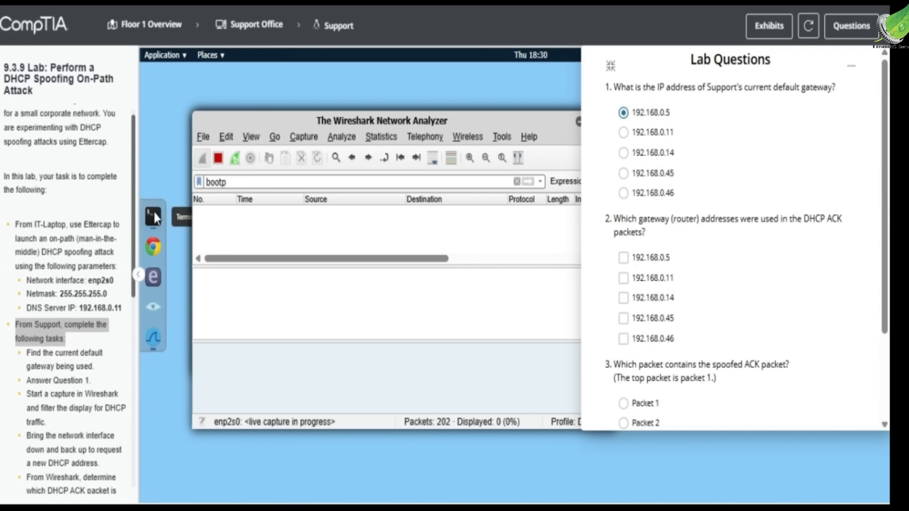
pyautogui.scroll(-1, 75, 358)
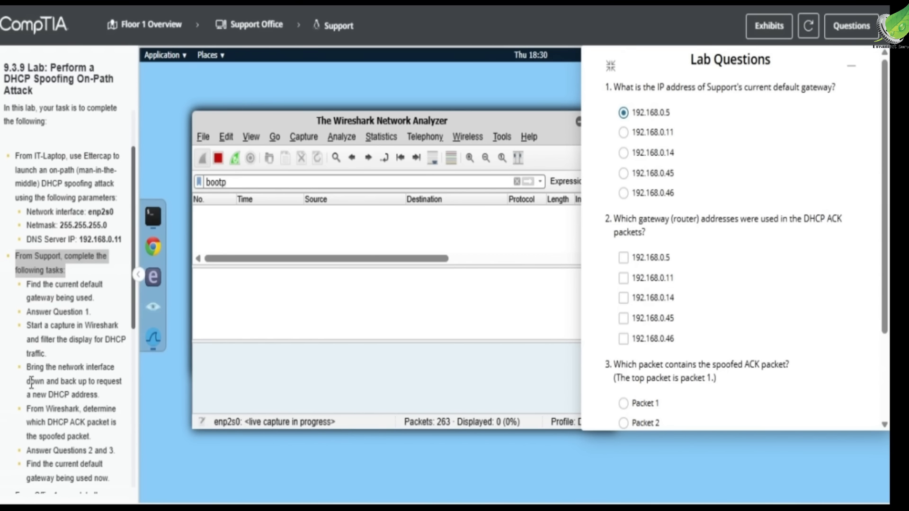
pyautogui.moveTo(27, 381); pyautogui.dragTo(98, 395)
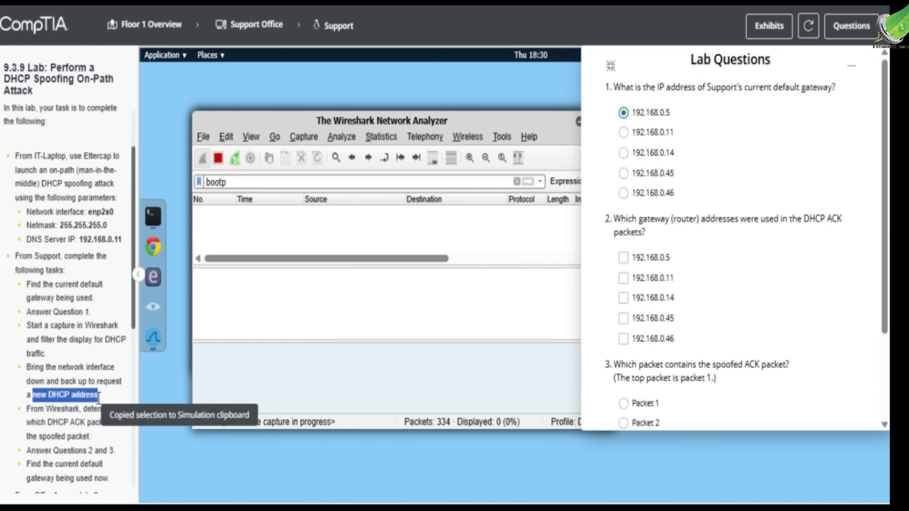
# Return to the Support terminal and begin typing the 'ip link se' command for enp2s0.
pyautogui.click(147, 223)
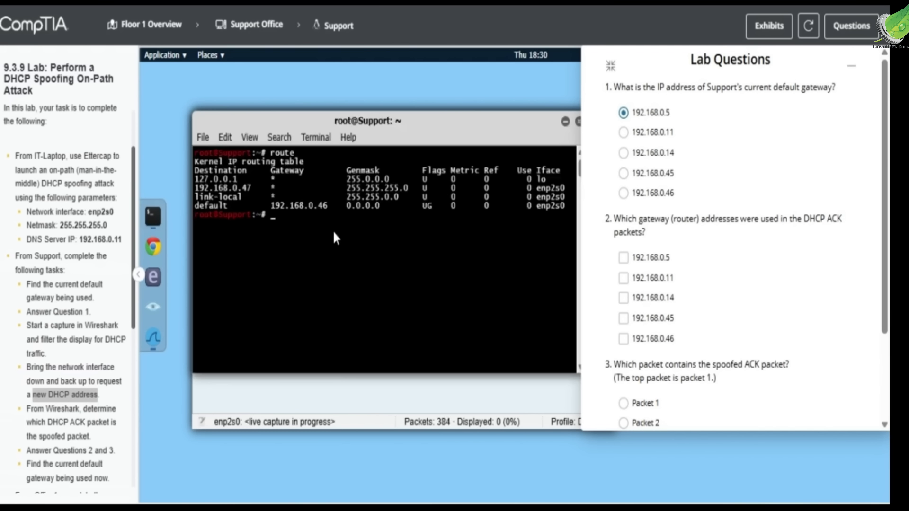
pyautogui.write('ip link set enp2s0 down')
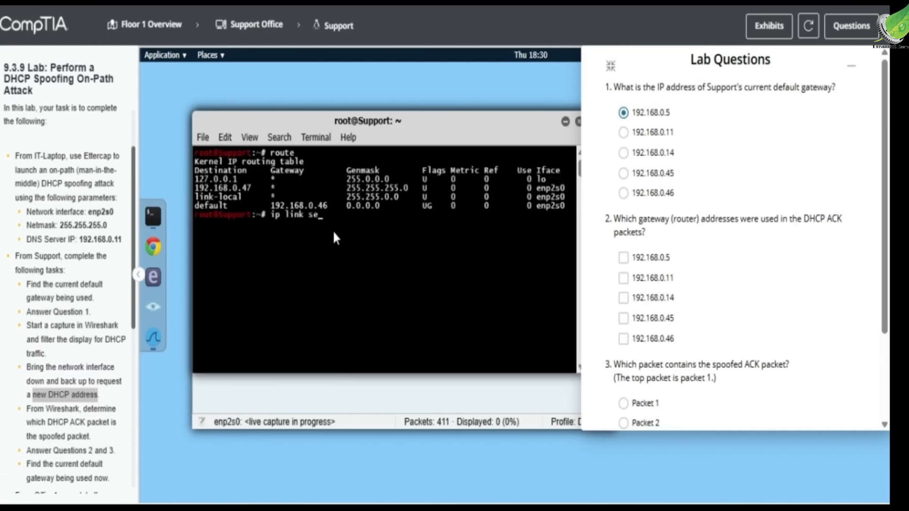
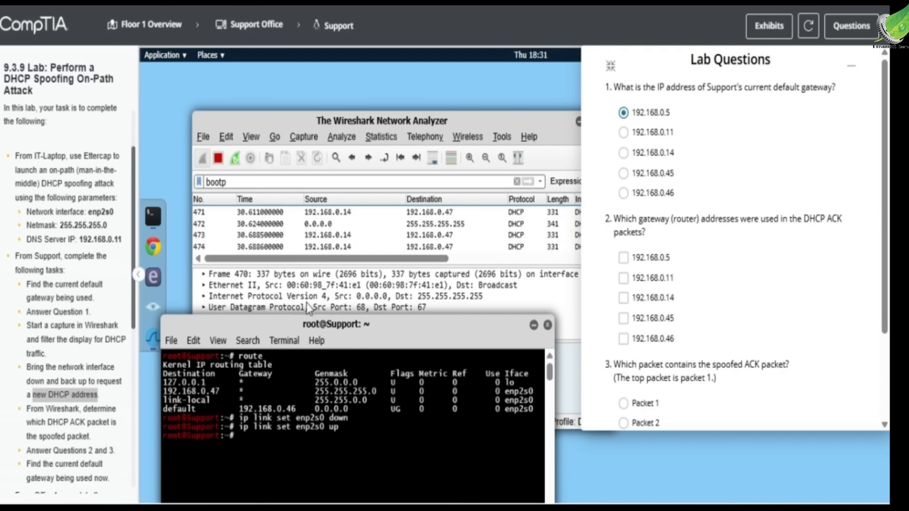
# Drag the root@Support terminal down-left so Wireshark's packet list comes to the front.
pyautogui.moveTo(290, 323); pyautogui.dragTo(351, 158)
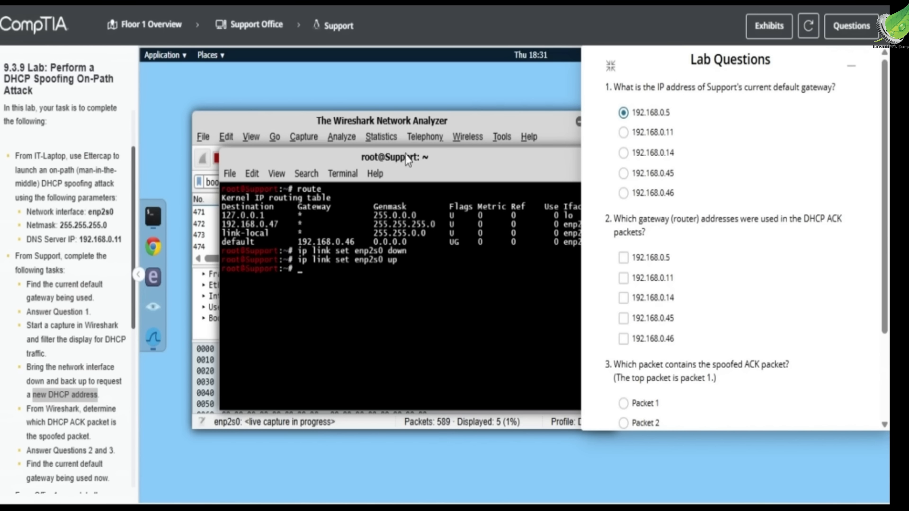
pyautogui.moveTo(418, 163); pyautogui.dragTo(335, 282)
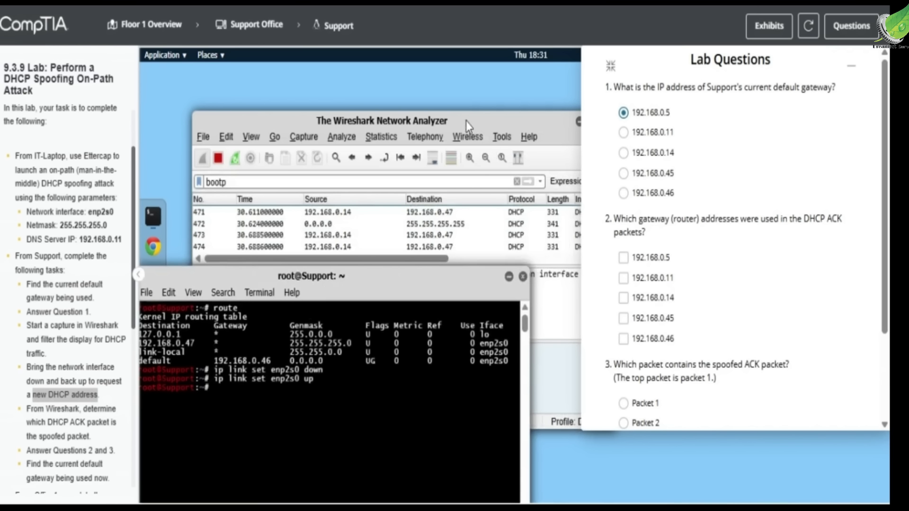
pyautogui.moveTo(466, 121); pyautogui.dragTo(482, 99)
# Maximize Wireshark, select DHCP ACK packet 473, and close the Lab Questions panel.
pyautogui.doubleClick(468, 95)
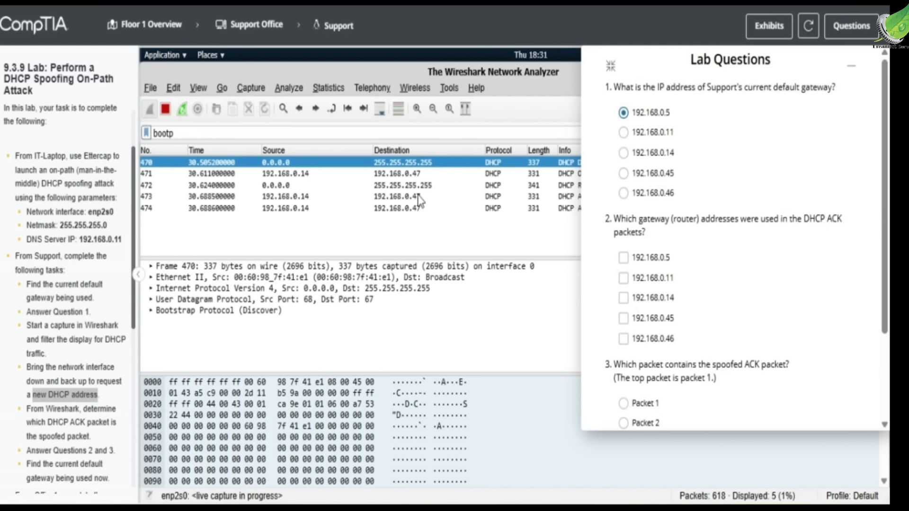
pyautogui.click(316, 196)
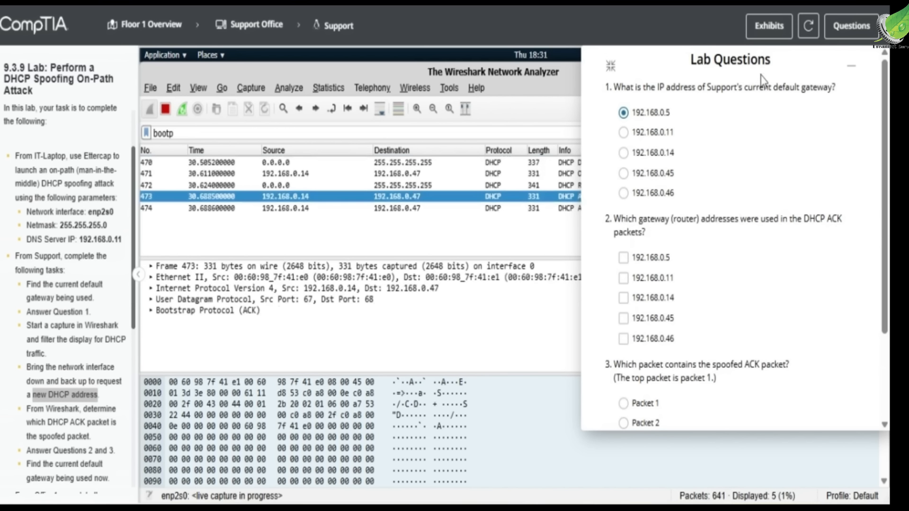
pyautogui.click(851, 66)
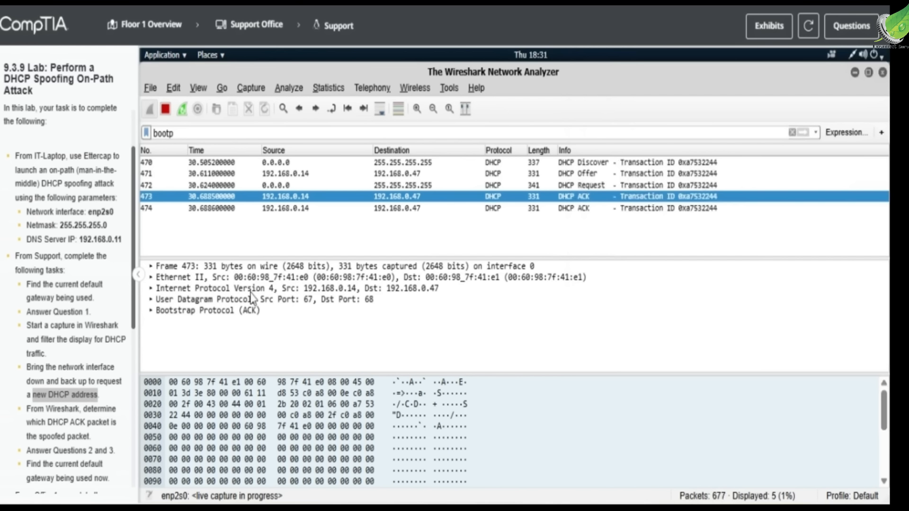
# Expand packet 473's Ethernet II and IPv4 headers, showing source MAC 00:60:98:7f:41:e0 and 192.168.0.14→192.168.0.47.
pyautogui.click(151, 278)
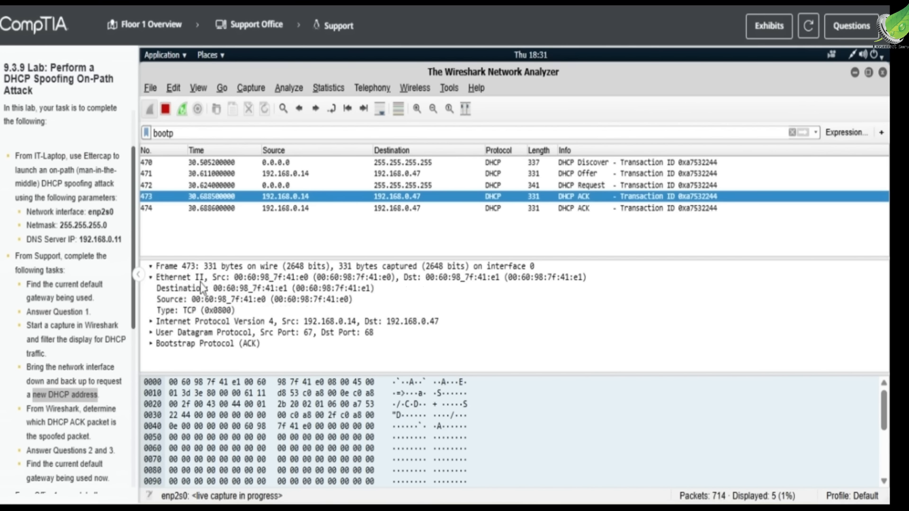
pyautogui.click(150, 321)
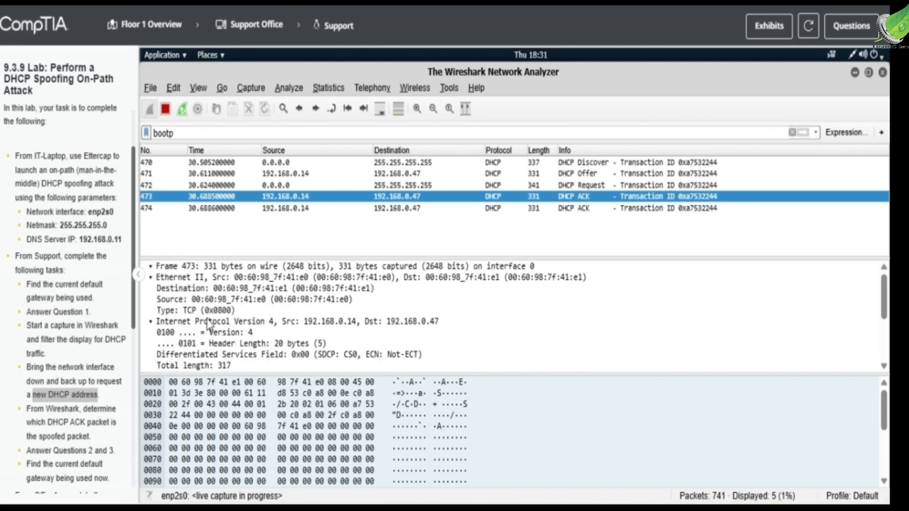
pyautogui.scroll(-3, 207, 324)
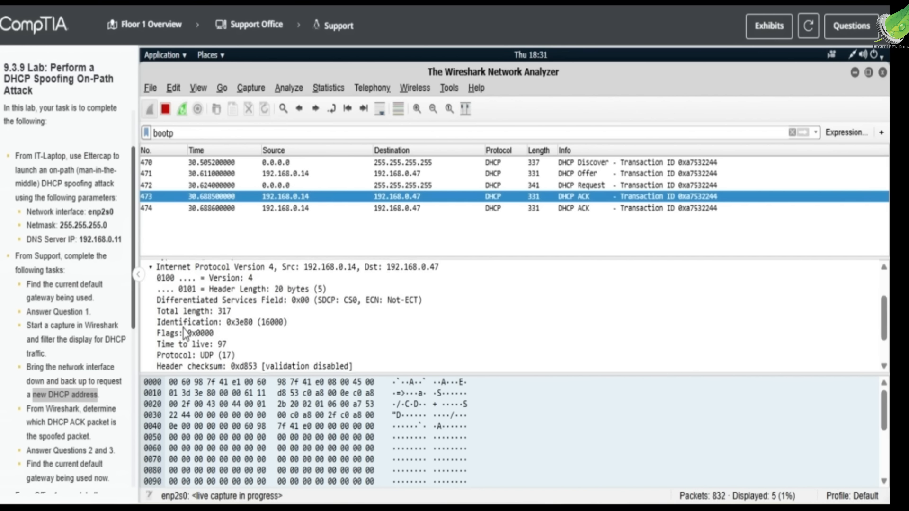
pyautogui.scroll(-1, 184, 323)
pyautogui.scroll(1, 183, 323)
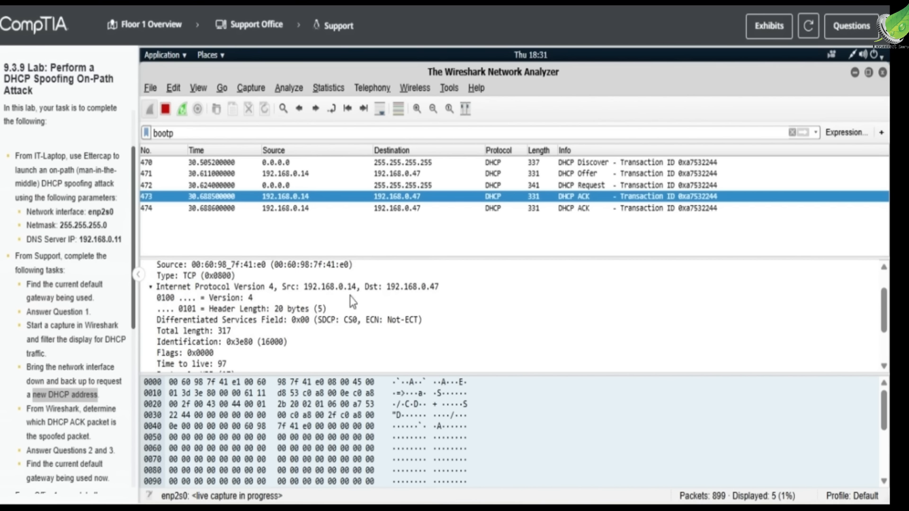
pyautogui.scroll(1, 352, 301)
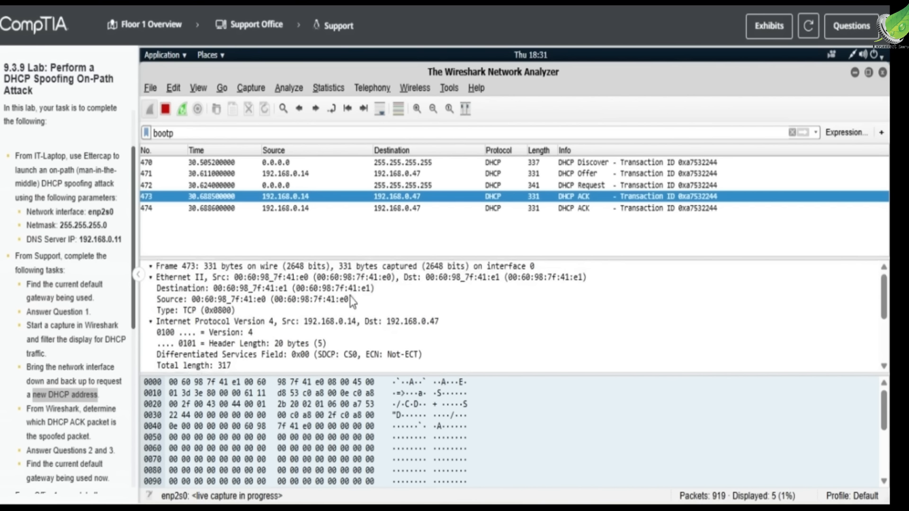
# Expand the User Datagram Protocol details of packet 473, showing ports 67→68.
pyautogui.scroll(-3, 352, 301)
pyautogui.scroll(1, 351, 301)
pyautogui.scroll(1, 351, 301)
pyautogui.scroll(-3, 352, 301)
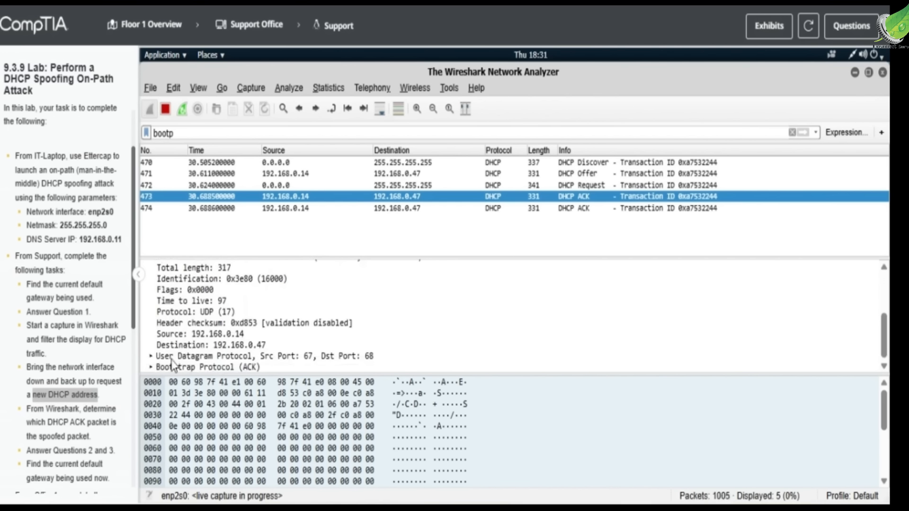
pyautogui.click(151, 356)
pyautogui.scroll(-2, 201, 357)
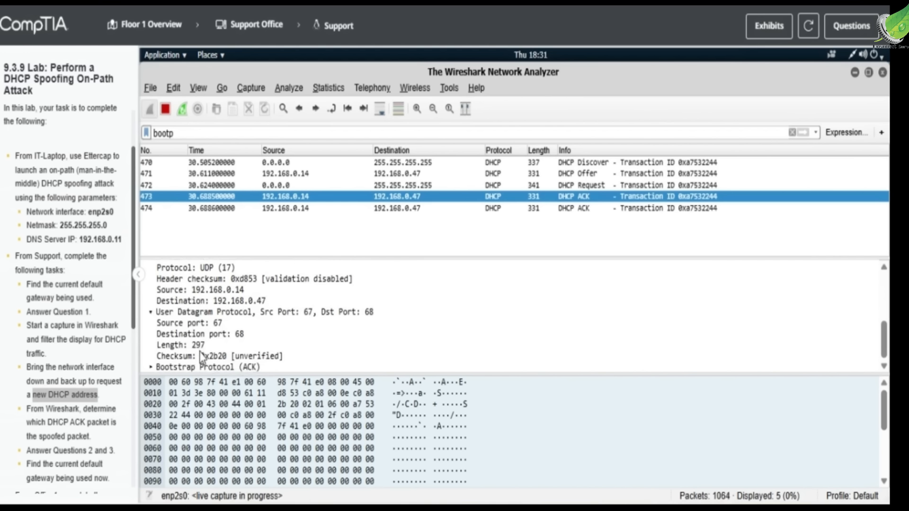
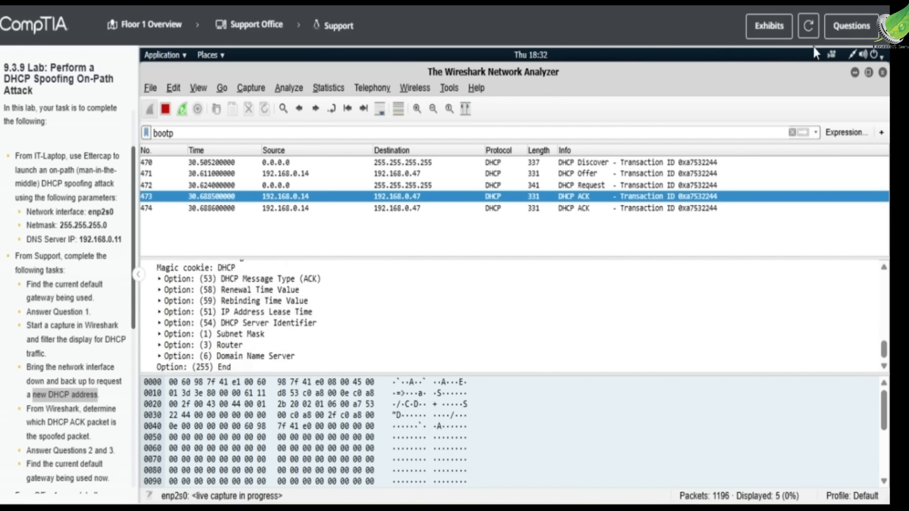
# Answer question 2 with gateways 192.168.0.5 and 192.168.0.46, and question 3 with Packet 4 as the spoofed ACK.
pyautogui.click(851, 25)
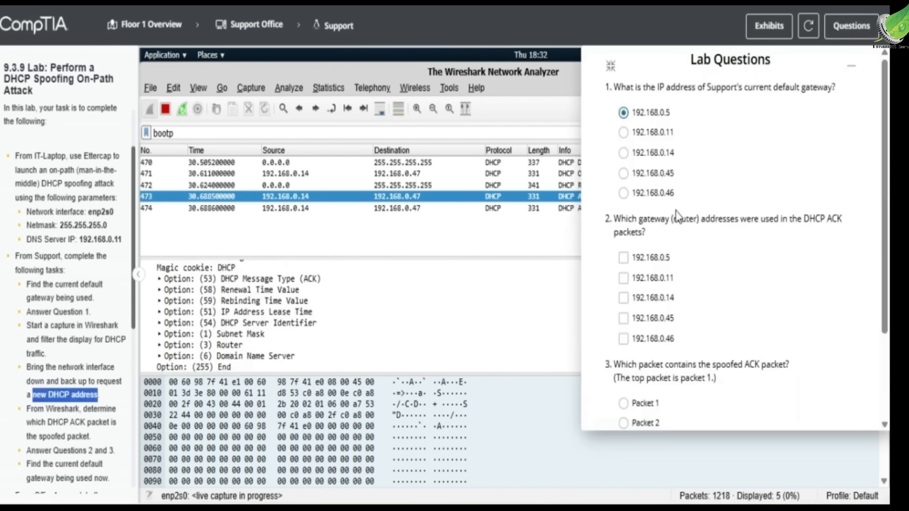
pyautogui.click(653, 258)
pyautogui.click(660, 339)
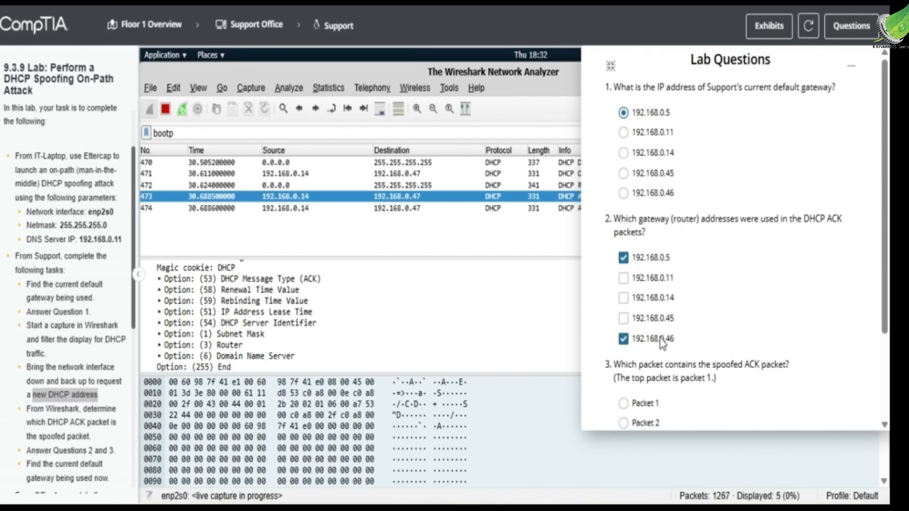
pyautogui.scroll(-1, 68, 415)
pyautogui.scroll(-1, 636, 374)
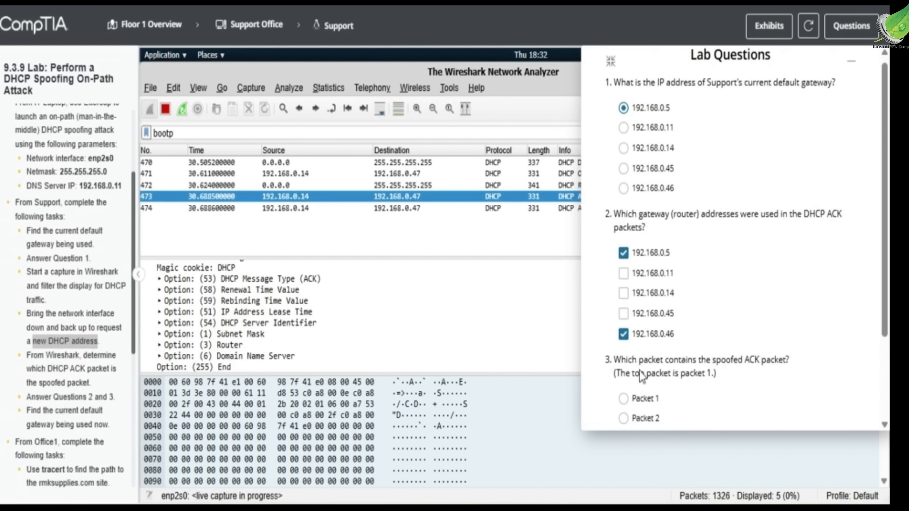
pyautogui.click(645, 411)
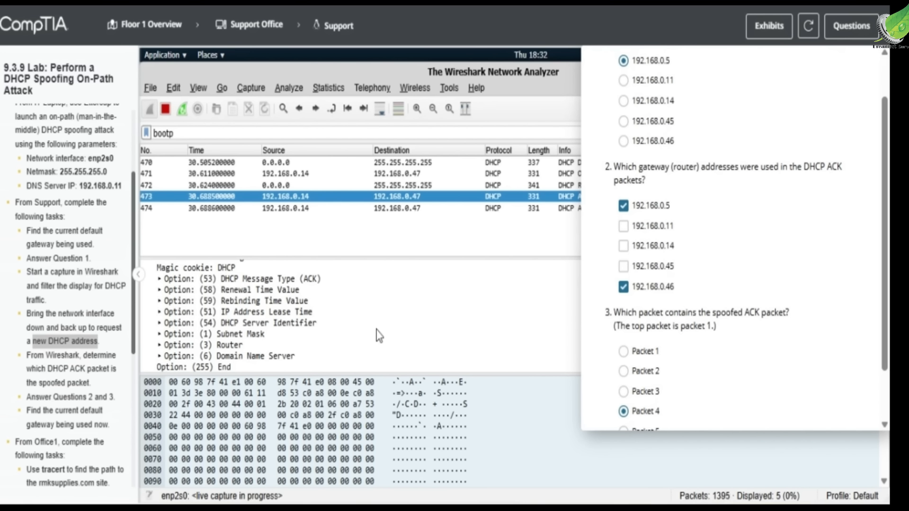
# Go back to the Floor 1 Overview map.
pyautogui.scroll(-1, 75, 445)
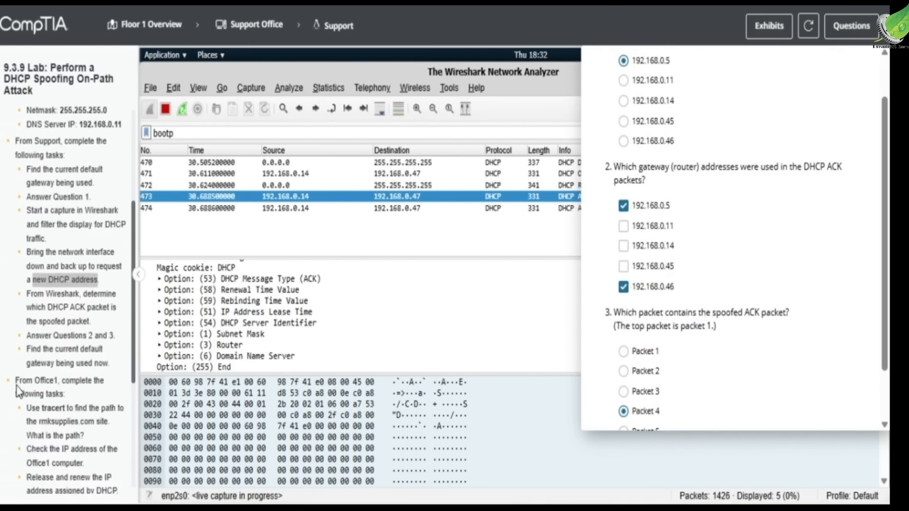
pyautogui.click(38, 380)
pyautogui.scroll(-1, 43, 360)
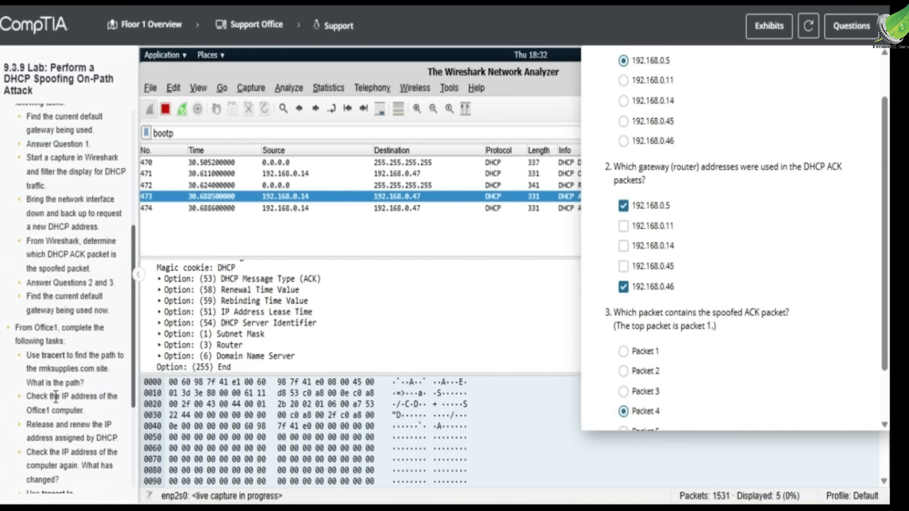
pyautogui.click(132, 29)
pyautogui.scroll(1, 717, 159)
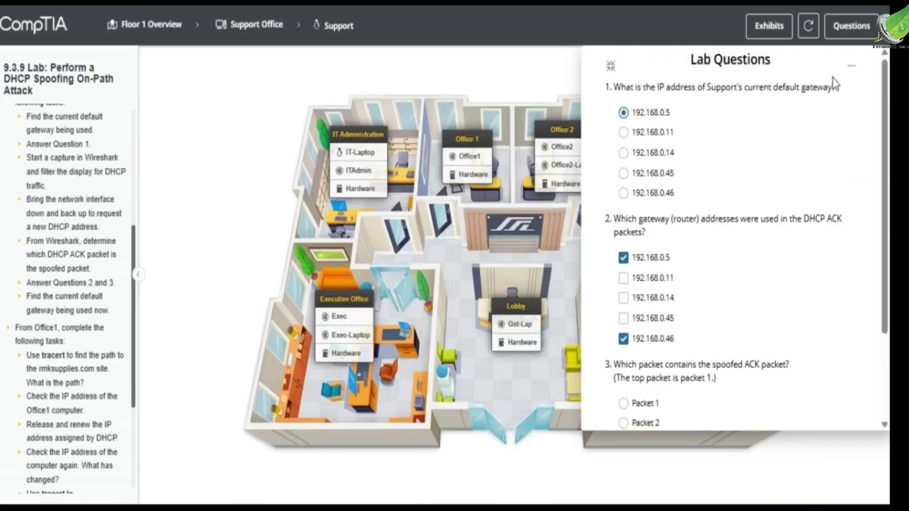
# Hide the lab questions and open a PowerShell terminal on Office1.
pyautogui.click(849, 66)
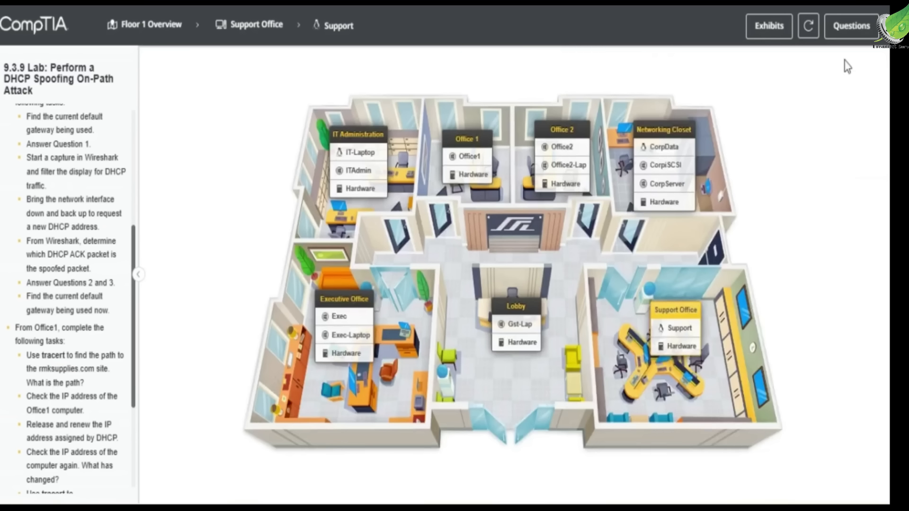
pyautogui.click(466, 159)
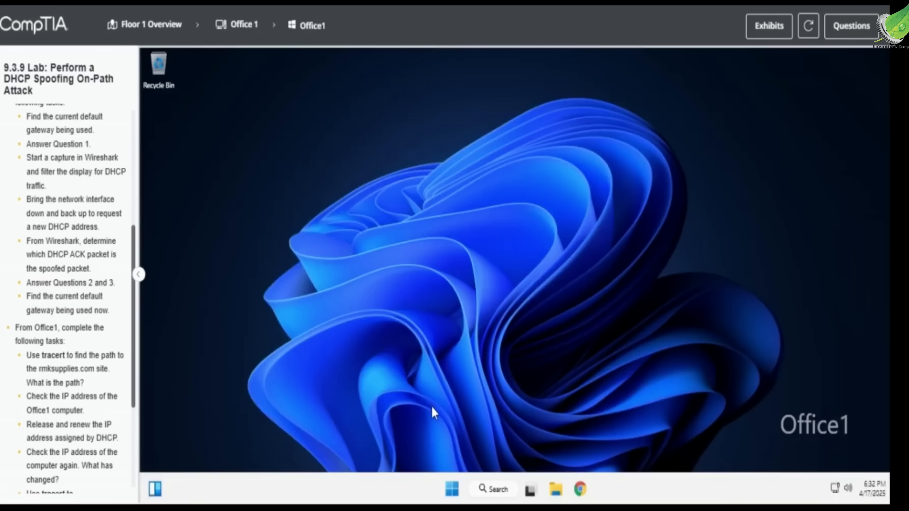
pyautogui.rightClick(452, 488)
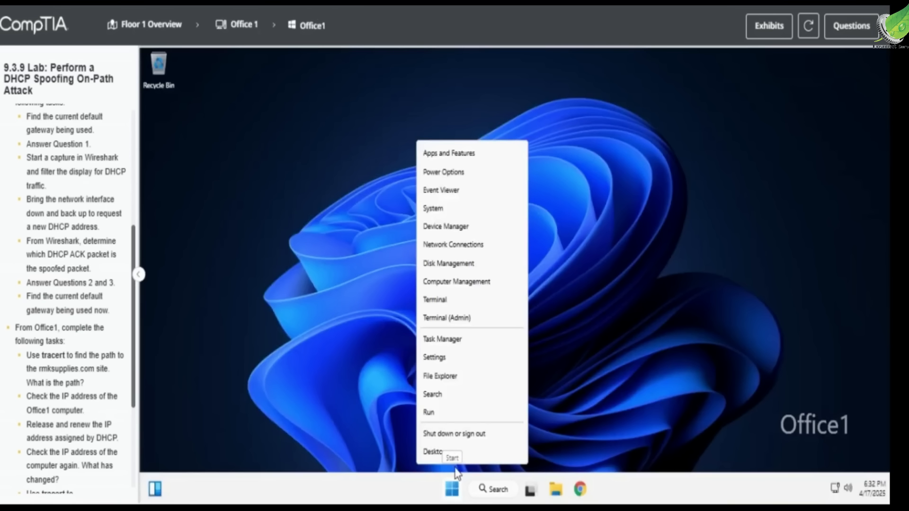
pyautogui.click(449, 300)
# Run tracert rmksupplies.com, which shows five hops starting at 192.168.0.5.
pyautogui.write('tracert')
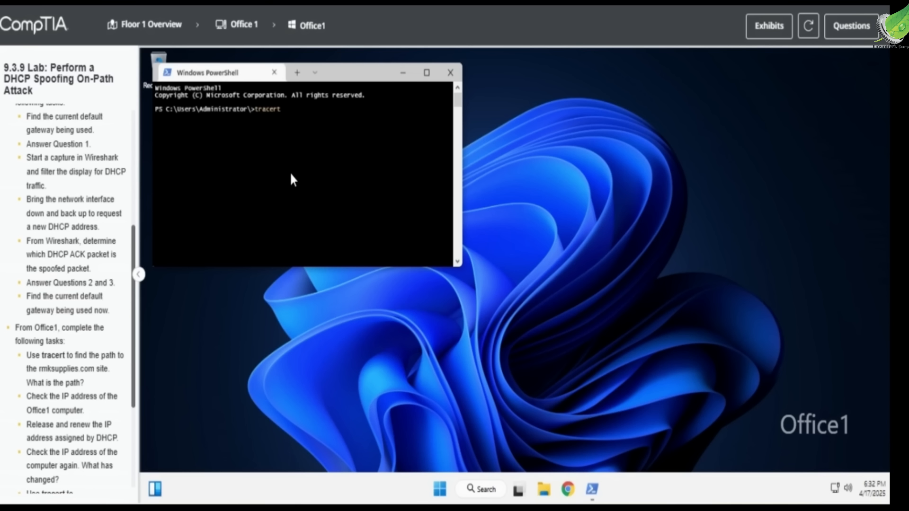
pyautogui.write(' rmksupplies.com')
pyautogui.press('Return')
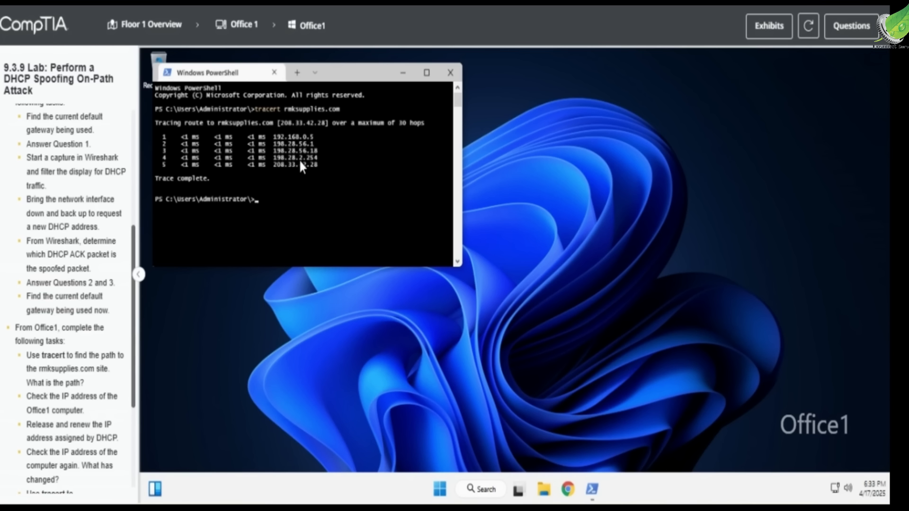
pyautogui.scroll(-1, 75, 358)
pyautogui.scroll(-3, 76, 358)
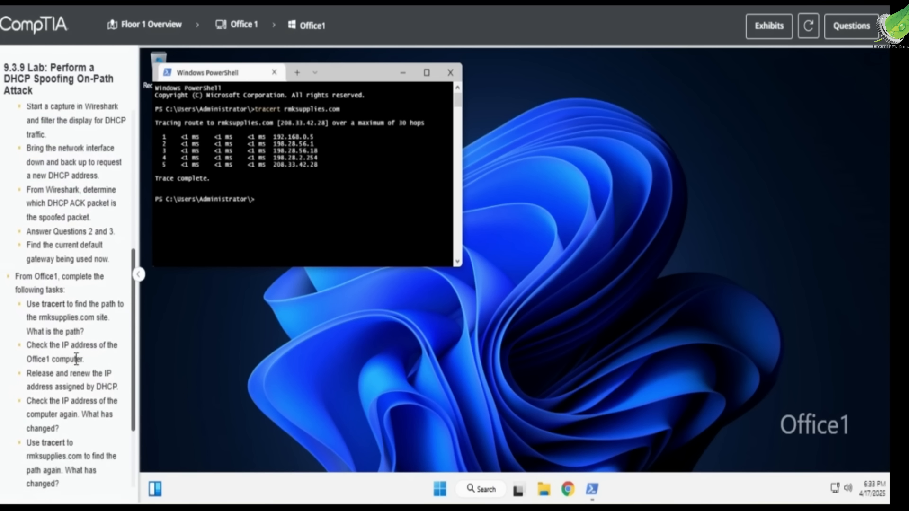
# Check, release and renew Office1's IP configuration, getting default gateway 192.168.0.46.
pyautogui.write('ipco')
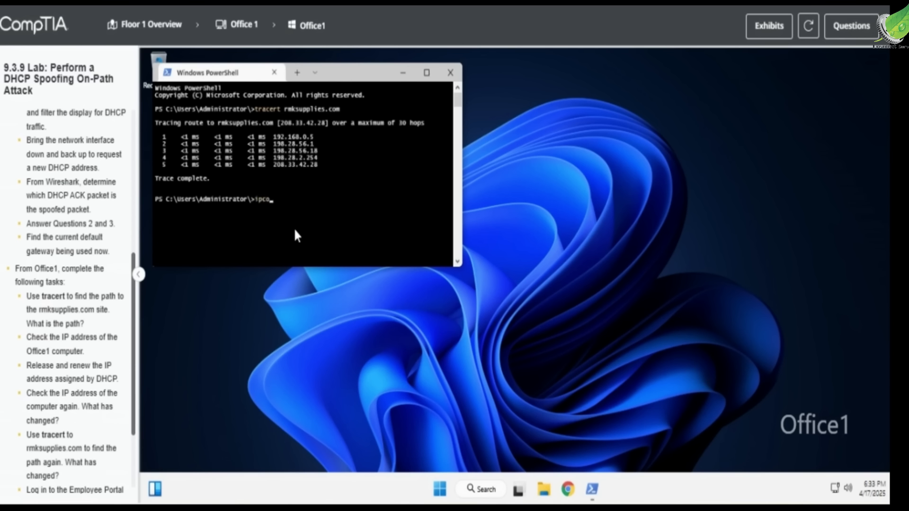
pyautogui.write('nfig')
pyautogui.press('Return')
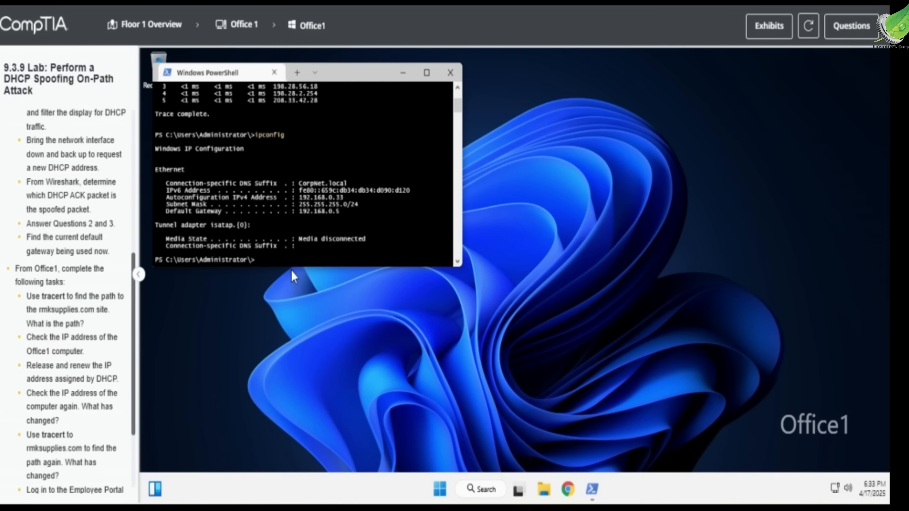
pyautogui.write('i')
pyautogui.write('pconfig /release')
pyautogui.press('Return')
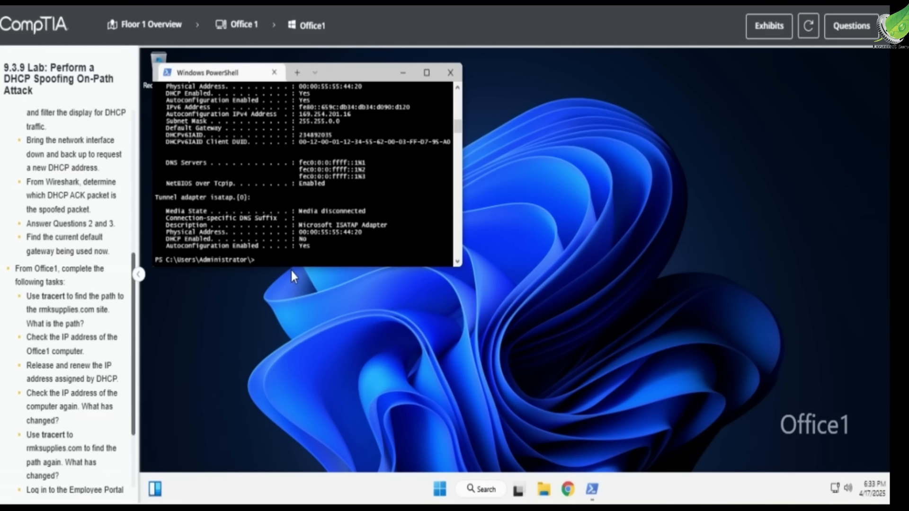
pyautogui.write('ipconfig /renew')
pyautogui.press('Return')
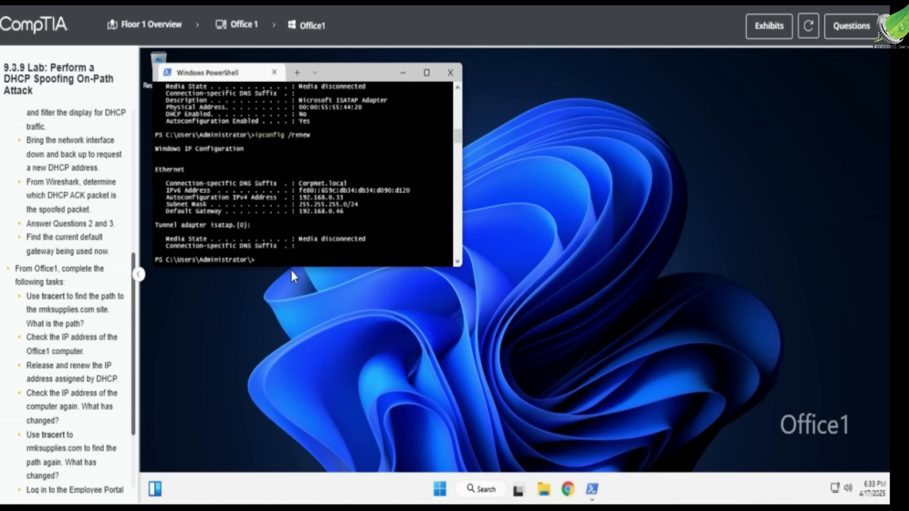
# Re-trace rmksupplies.com, now six hops, and highlight hops 4 through 6.
pyautogui.write('tracert rmksupplies.com')
pyautogui.press('Return')
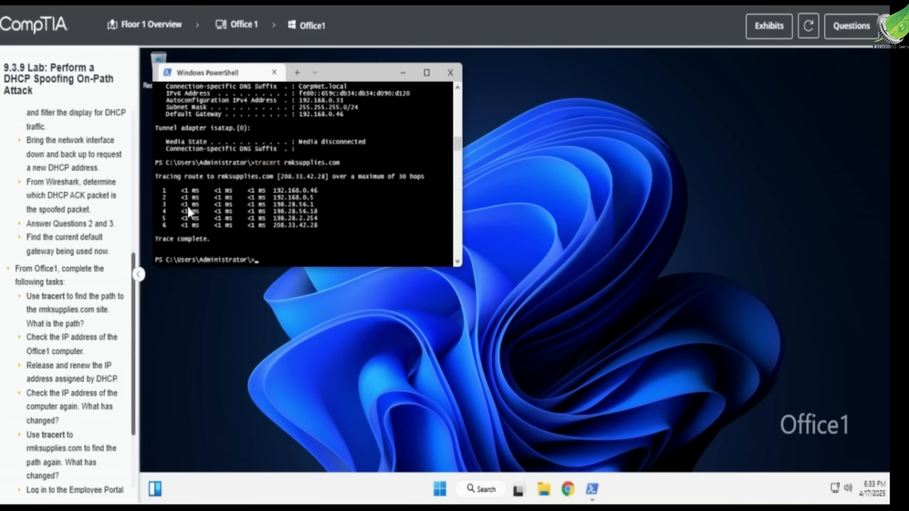
pyautogui.moveTo(163, 211); pyautogui.dragTo(242, 229)
pyautogui.moveTo(321, 230); pyautogui.dragTo(323, 233)
# Load rmksupplies.com in Chrome and maximize the window showing the RMK Office Supplies home page.
pyautogui.click(285, 261)
pyautogui.click(568, 488)
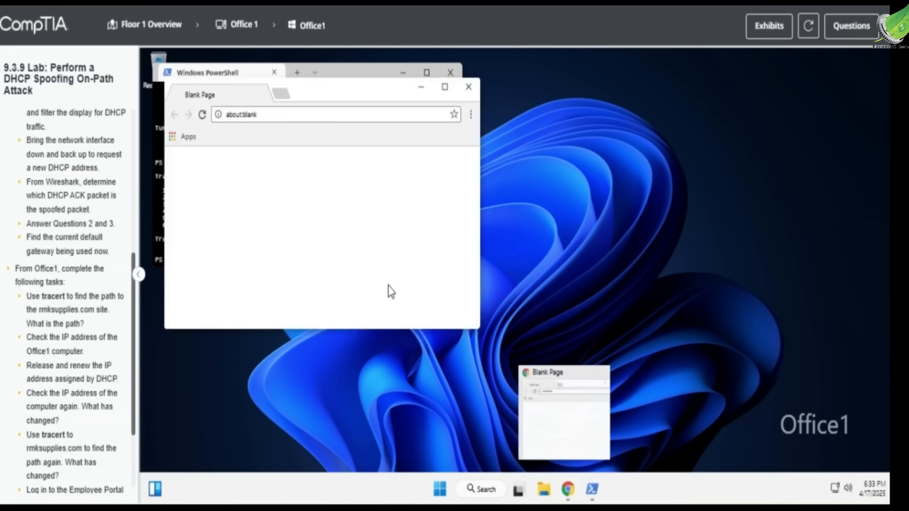
pyautogui.scroll(-3, 73, 297)
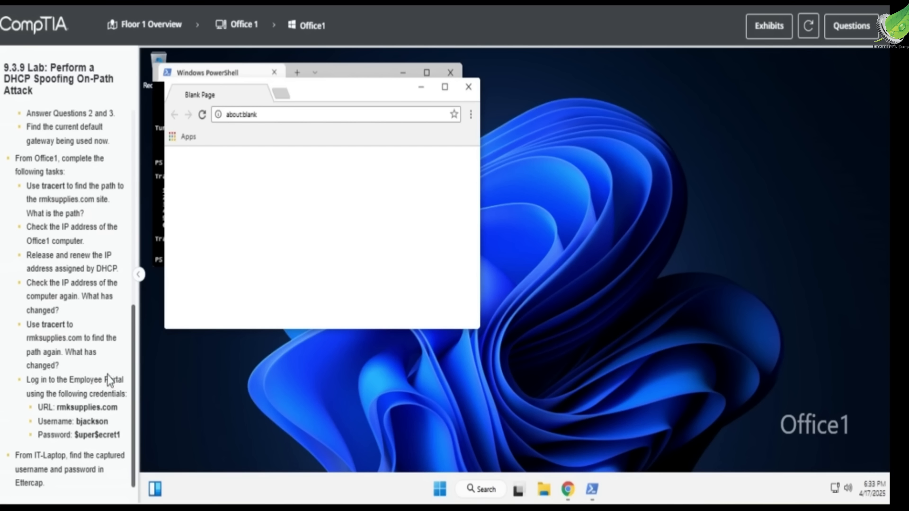
pyautogui.click(234, 119)
pyautogui.write('rmks')
pyautogui.write('up')
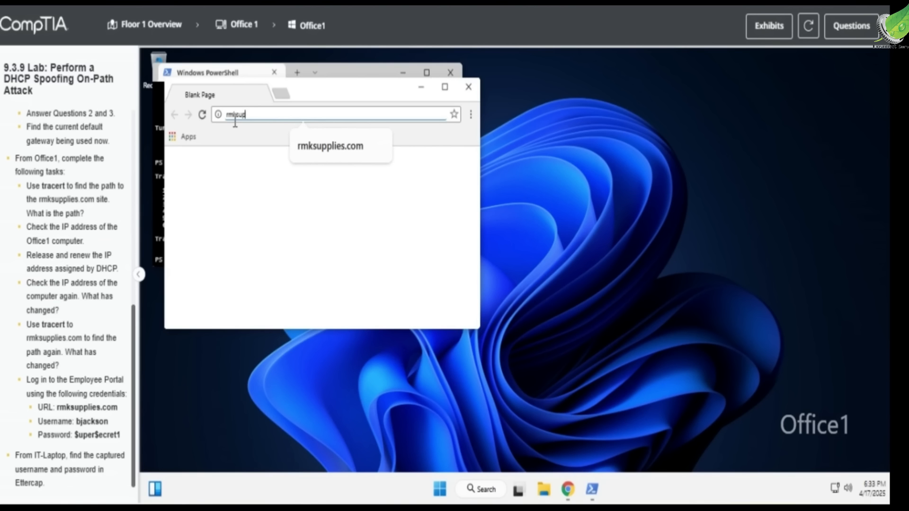
pyautogui.write('plies.com')
pyautogui.press('Return')
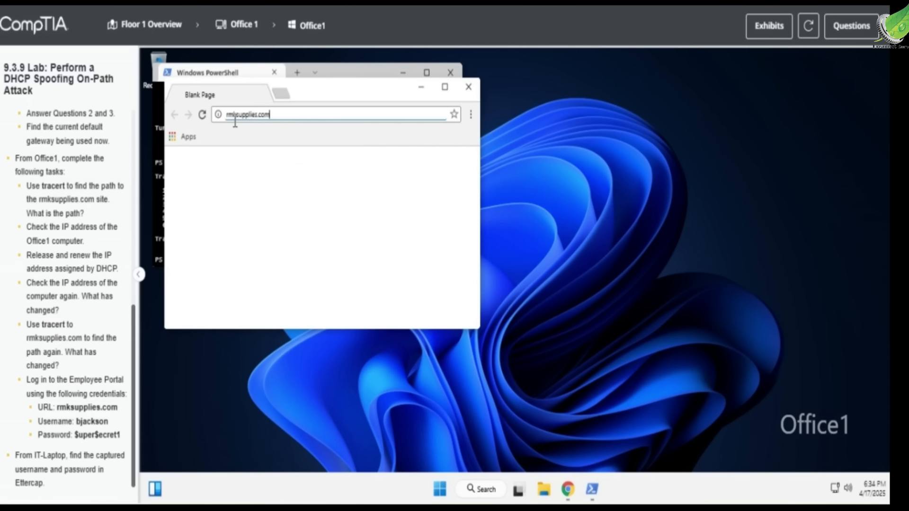
pyautogui.click(444, 86)
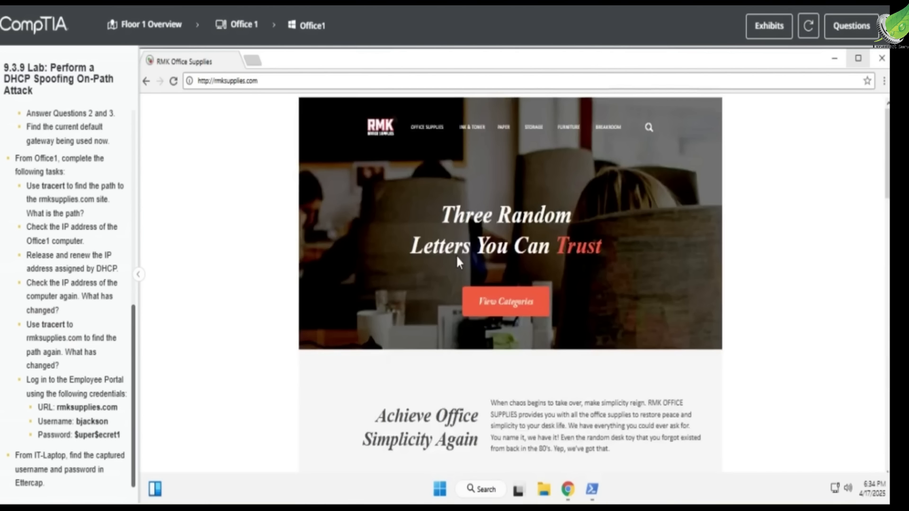
pyautogui.scroll(-10, 456, 254)
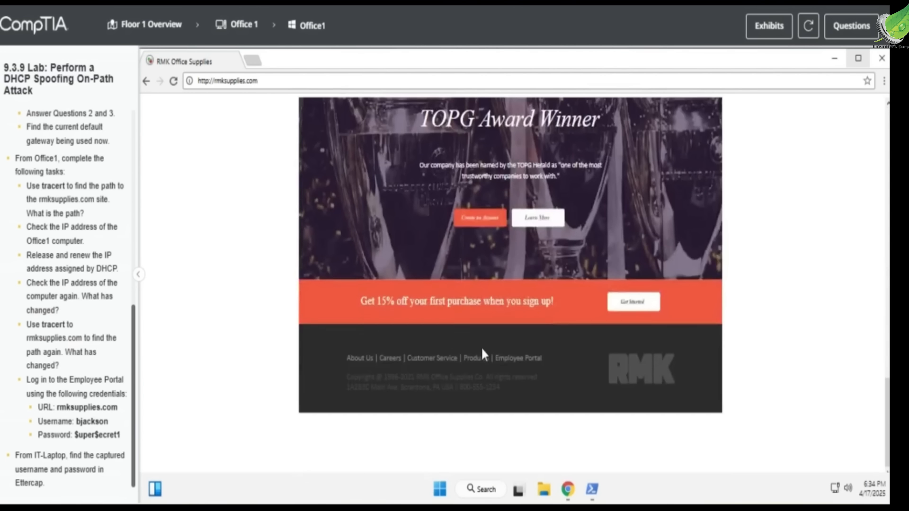
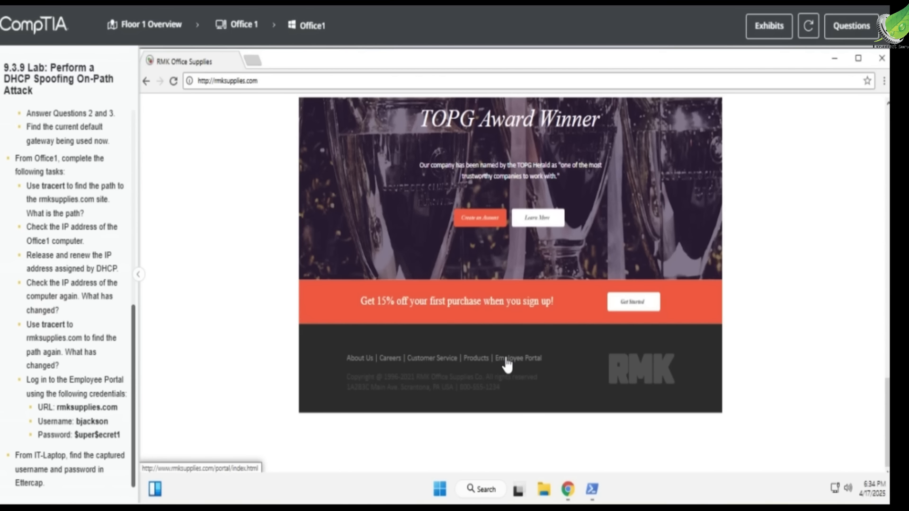
# Follow the footer's Employee Portal link to the RMK login page and select the Username field.
pyautogui.click(506, 360)
pyautogui.click(483, 298)
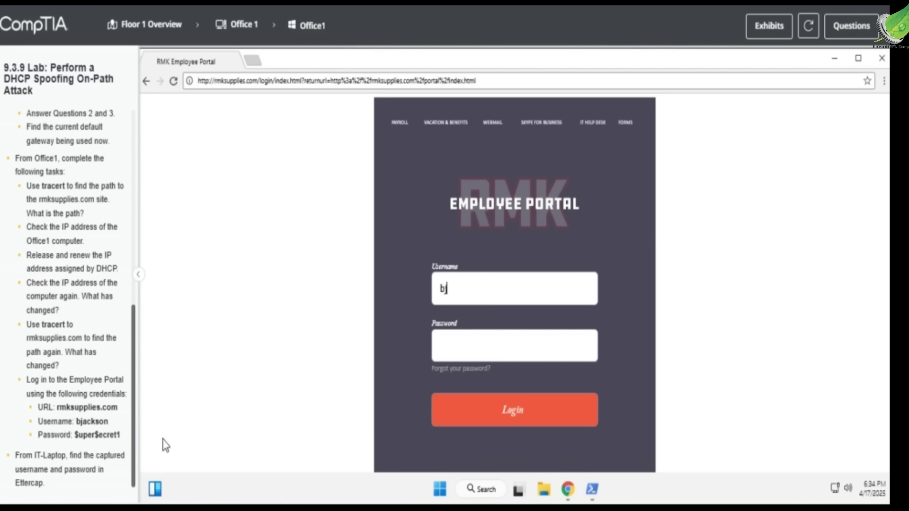
# Fill the RMK Employee Portal login form with the lab's employee username and password.
pyautogui.write('son')
pyautogui.click(489, 356)
pyautogui.write('$uper$ecret1')
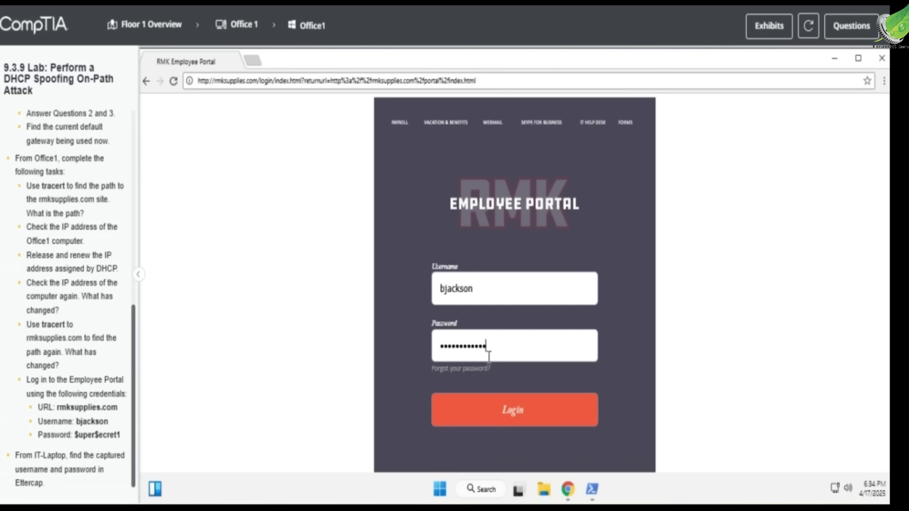
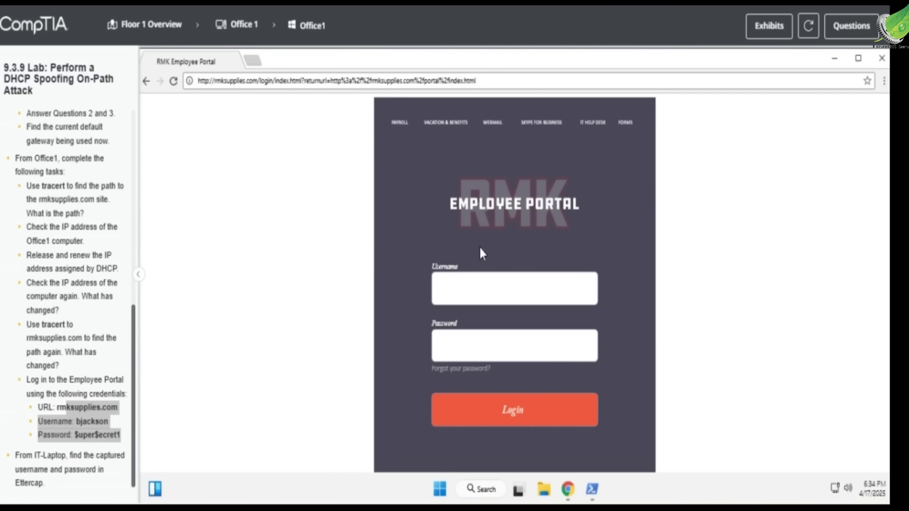
# Copy the lab username from the instructions into the portal's Username field.
pyautogui.click(476, 297)
pyautogui.click(86, 433)
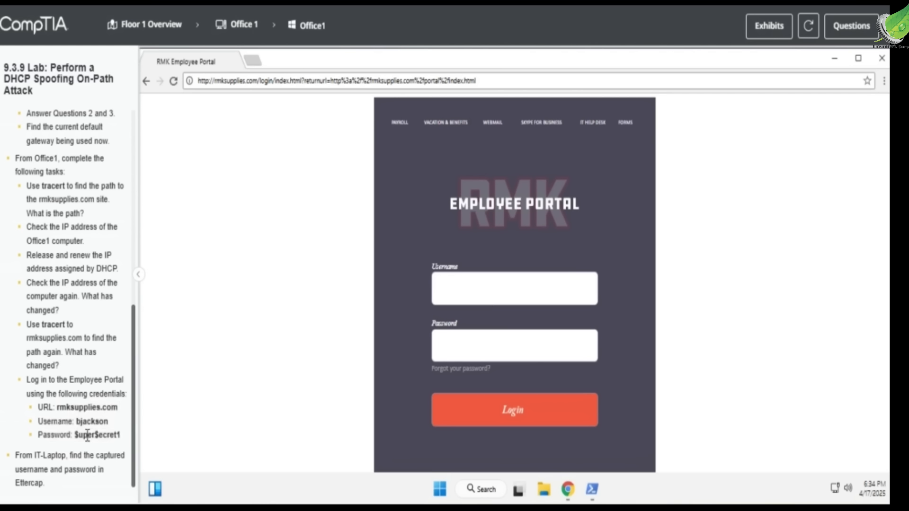
pyautogui.doubleClick(90, 421)
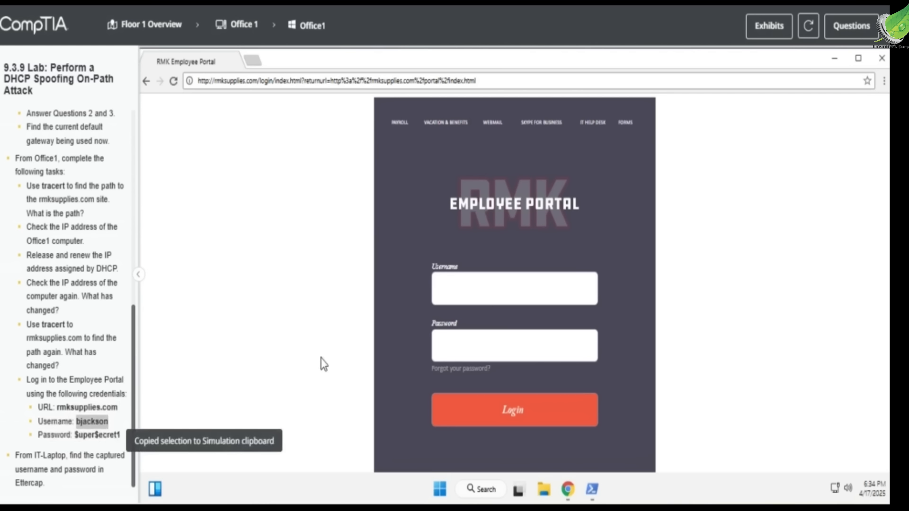
pyautogui.hotkey('ctrl', 'v')
# Begin copying the lab password from the instructions for the Password field.
pyautogui.click(485, 348)
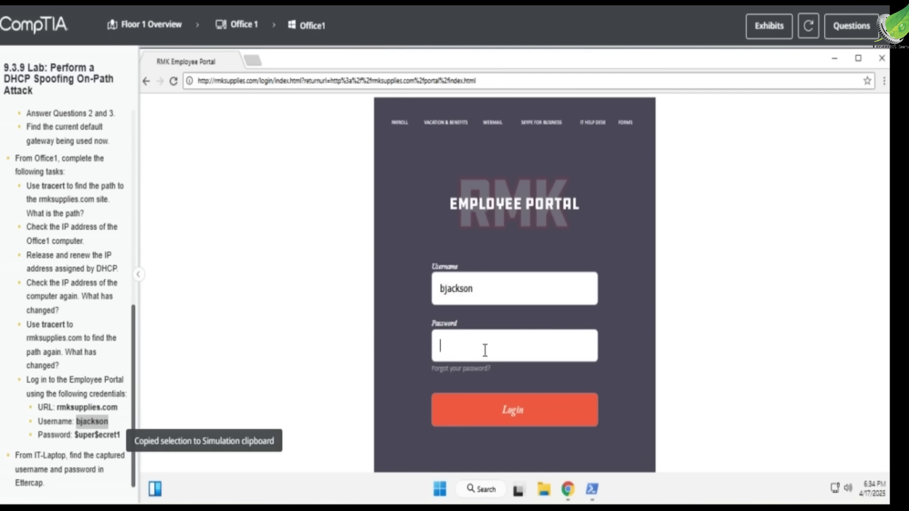
pyautogui.doubleClick(87, 442)
pyautogui.click(74, 439)
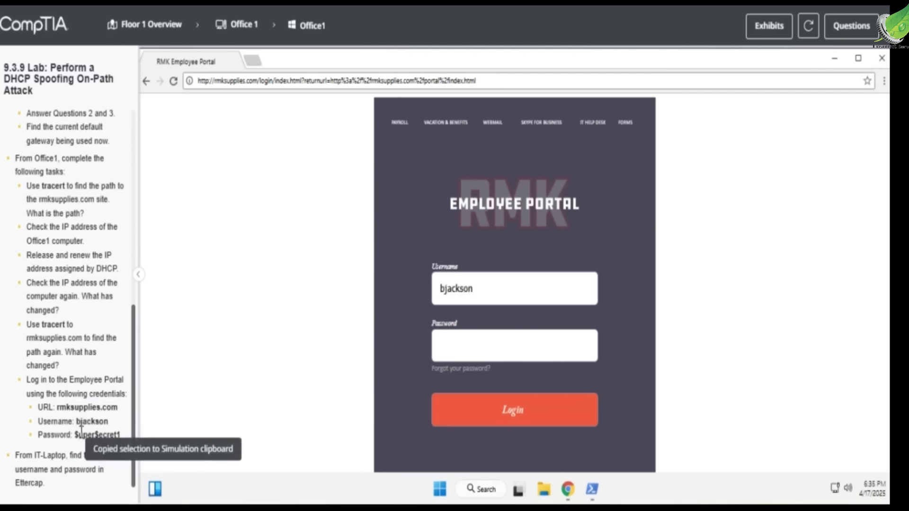
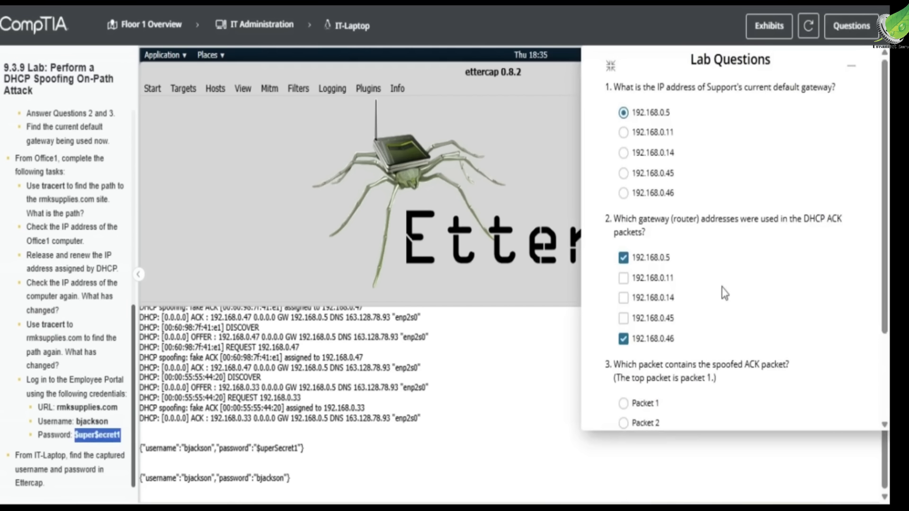
pyautogui.scroll(-3, 698, 166)
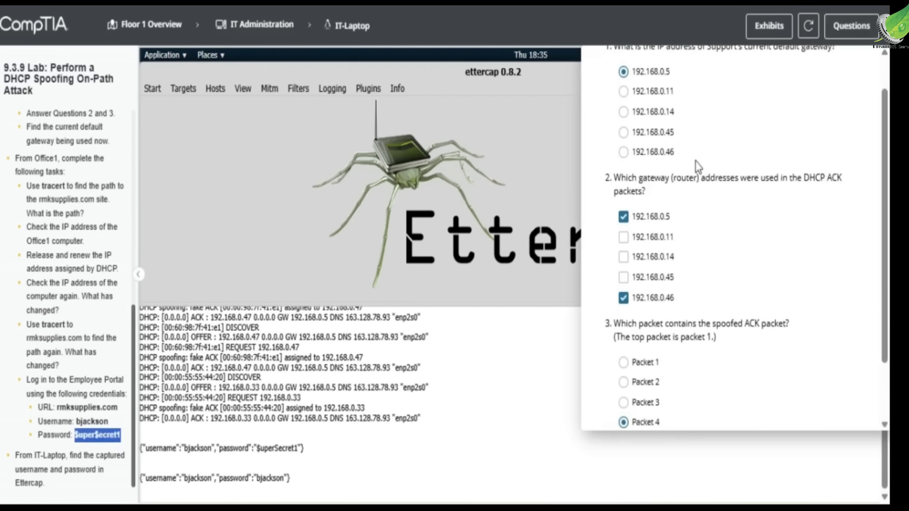
pyautogui.scroll(-1, 698, 166)
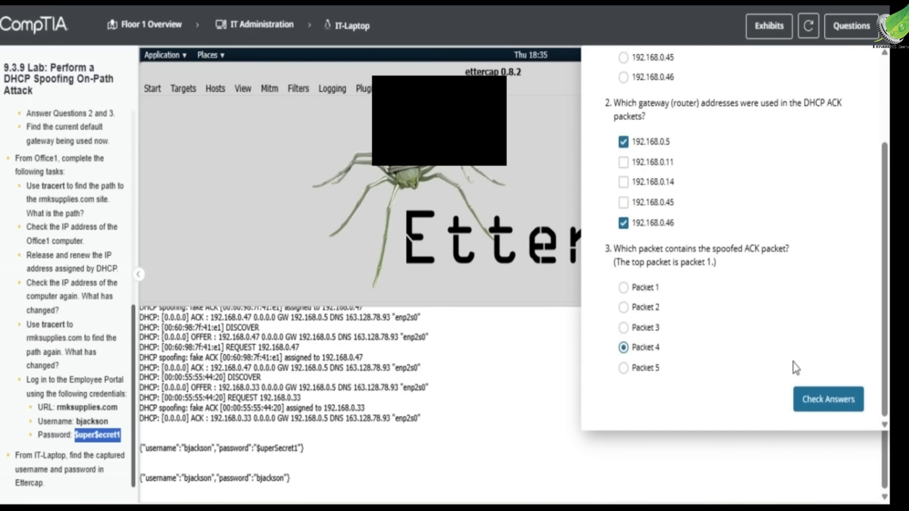
pyautogui.click(819, 402)
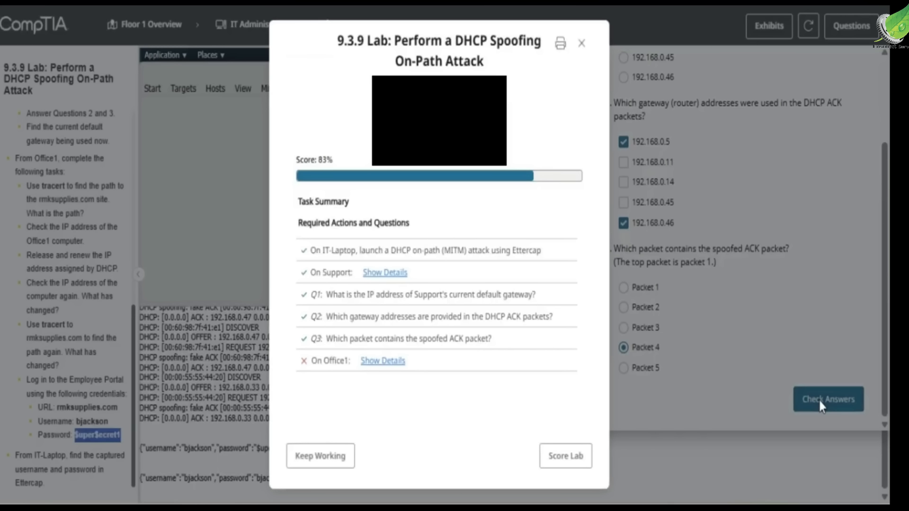
pyautogui.click(382, 362)
pyautogui.scroll(-1, 386, 374)
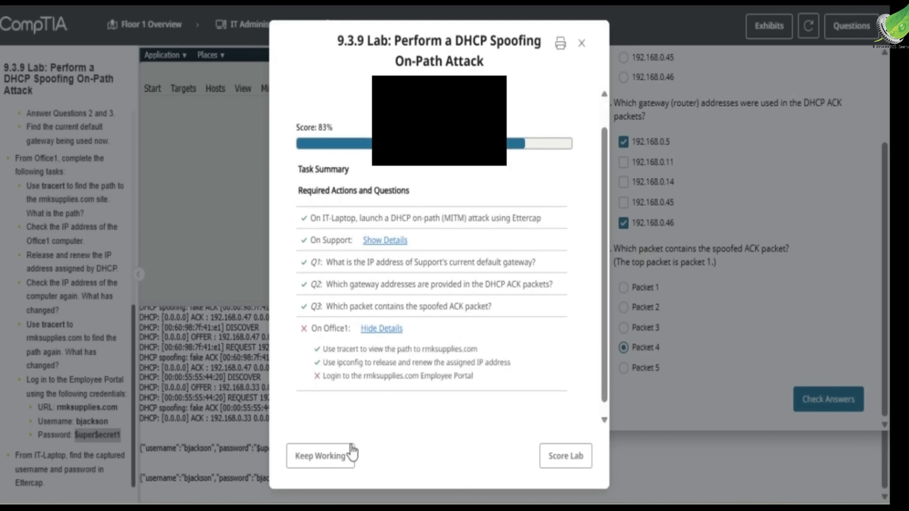
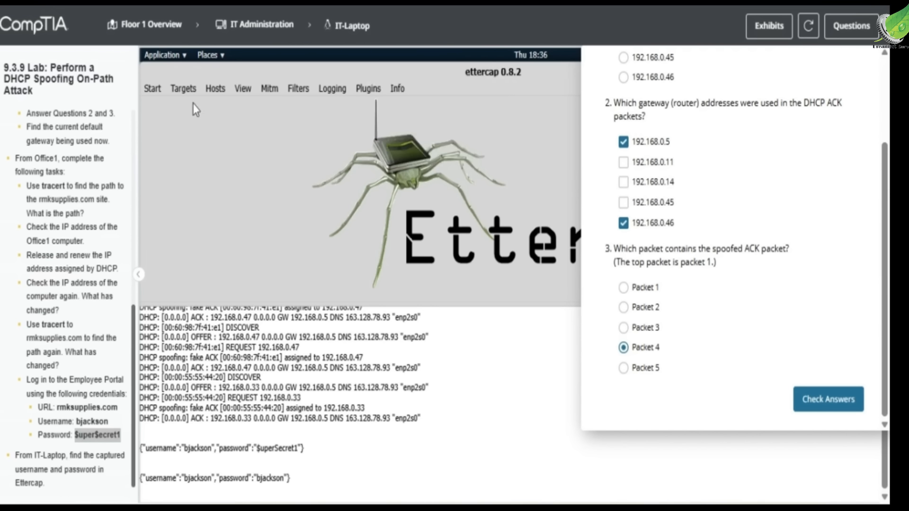
# From the Floor 1 overview, open the Office1 computer and enter the captured portal username.
pyautogui.click(146, 26)
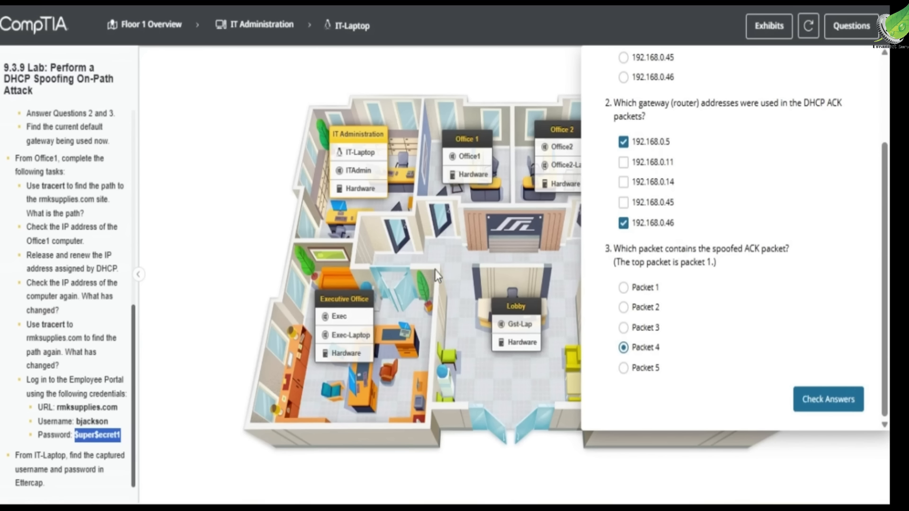
pyautogui.click(469, 156)
pyautogui.click(466, 282)
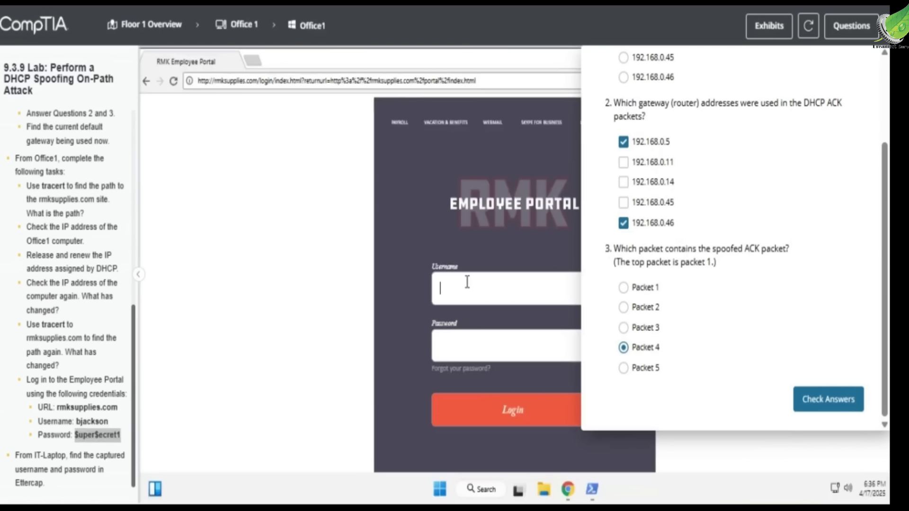
pyautogui.write('bjackson')
# Enter the captured password, log in to the RMK Employee Portal, then submit the lab answers for scoring.
pyautogui.click(489, 343)
pyautogui.write('$$uper$e')
pyautogui.press('BackSpace')
pyautogui.press('BackSpace')
pyautogui.press('BackSpace')
pyautogui.press('BackSpace')
pyautogui.press('BackSpace')
pyautogui.press('BackSpace')
pyautogui.press('BackSpace')
pyautogui.write('$uper$ecret1')
pyautogui.click(495, 413)
pyautogui.click(553, 209)
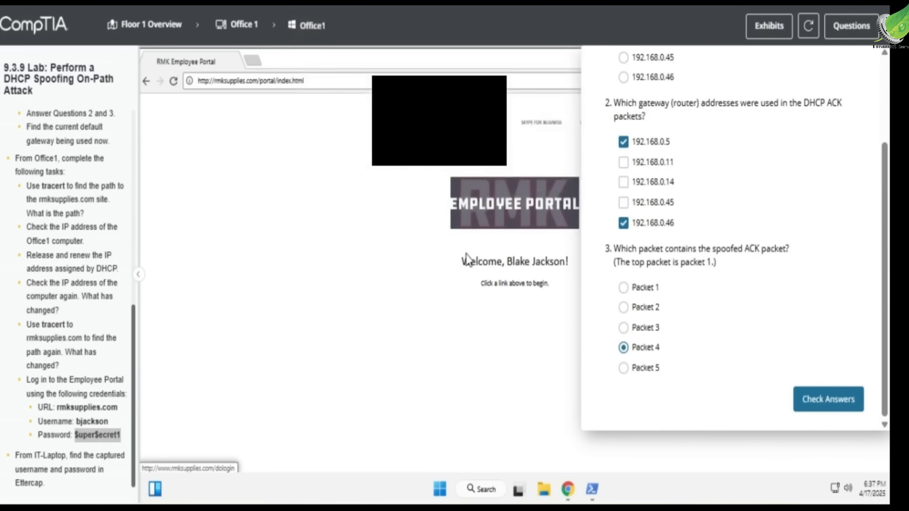
pyautogui.click(828, 400)
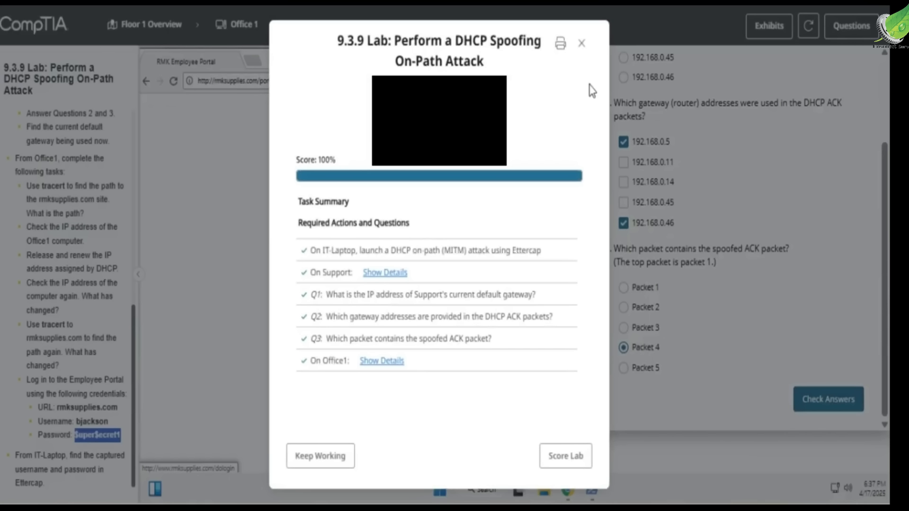